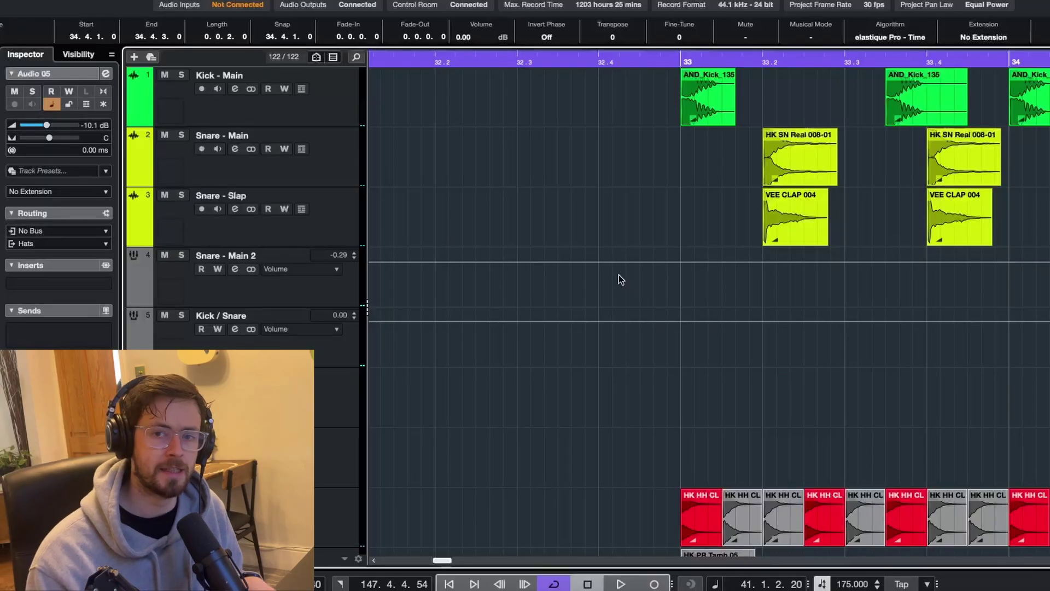
Audition the Kick - Main track in solo and open its Pro-Q 2 insert, keeping the kick clips in view
{"action": "left_click", "coordinate": [207, 81]}
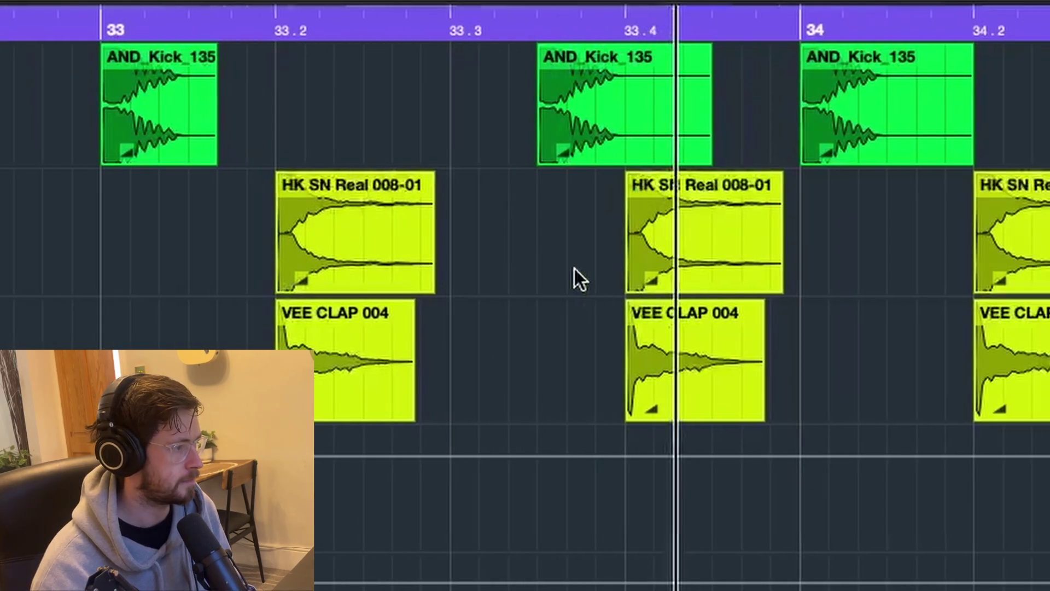
{"action": "key", "text": "space"}
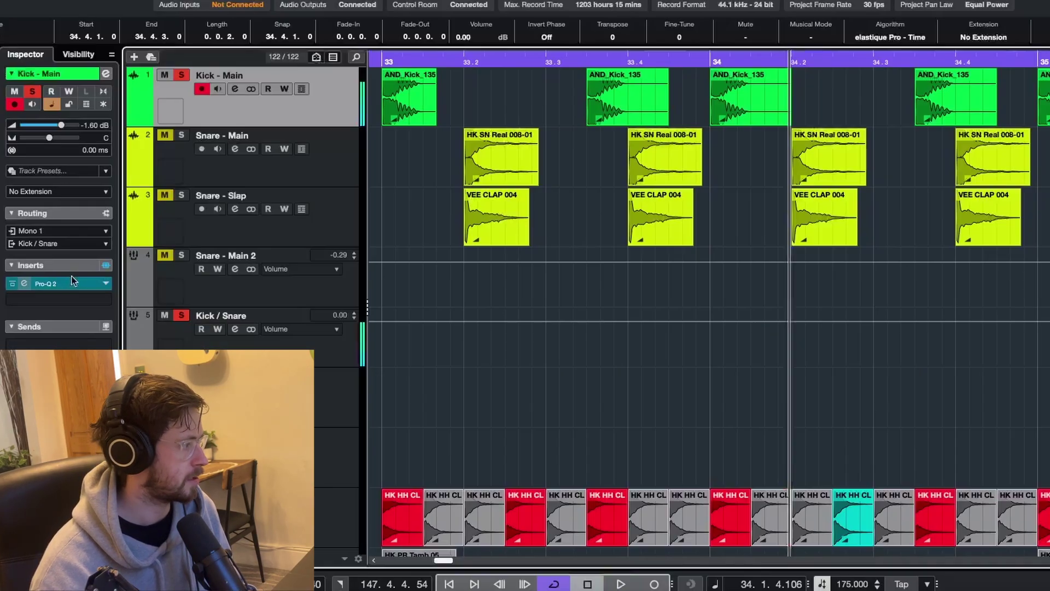
{"action": "left_click", "coordinate": [71, 283]}
{"action": "left_click_drag", "start_coordinate": [514, 35], "coordinate": [738, 100]}
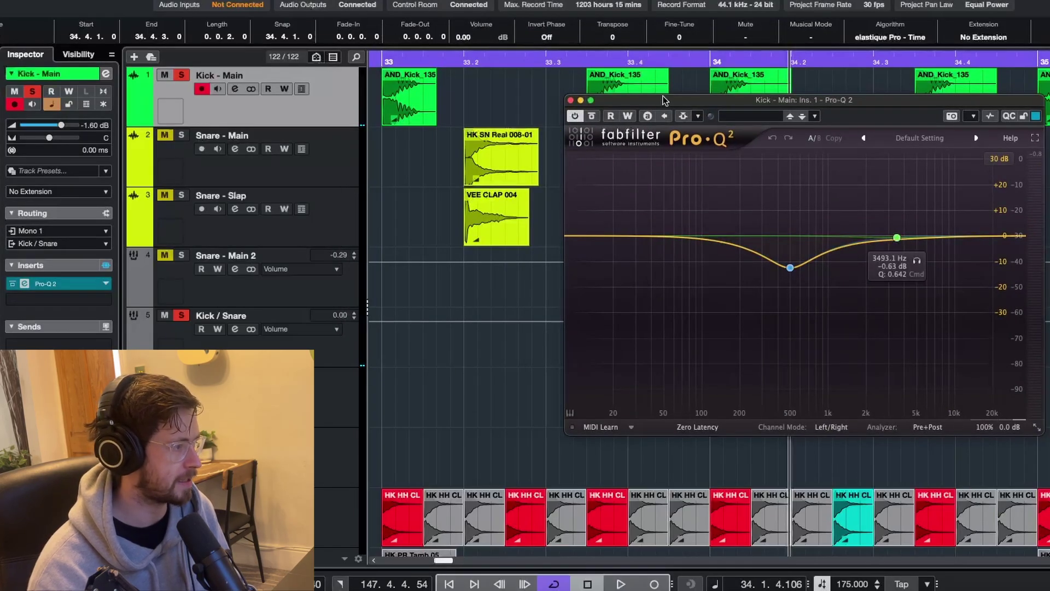
{"action": "left_click_drag", "start_coordinate": [664, 100], "coordinate": [849, 113]}
Close the kick's EQ and play the soloed kick from bar 33
{"action": "left_click", "coordinate": [395, 65]}
{"action": "left_click", "coordinate": [431, 91]}
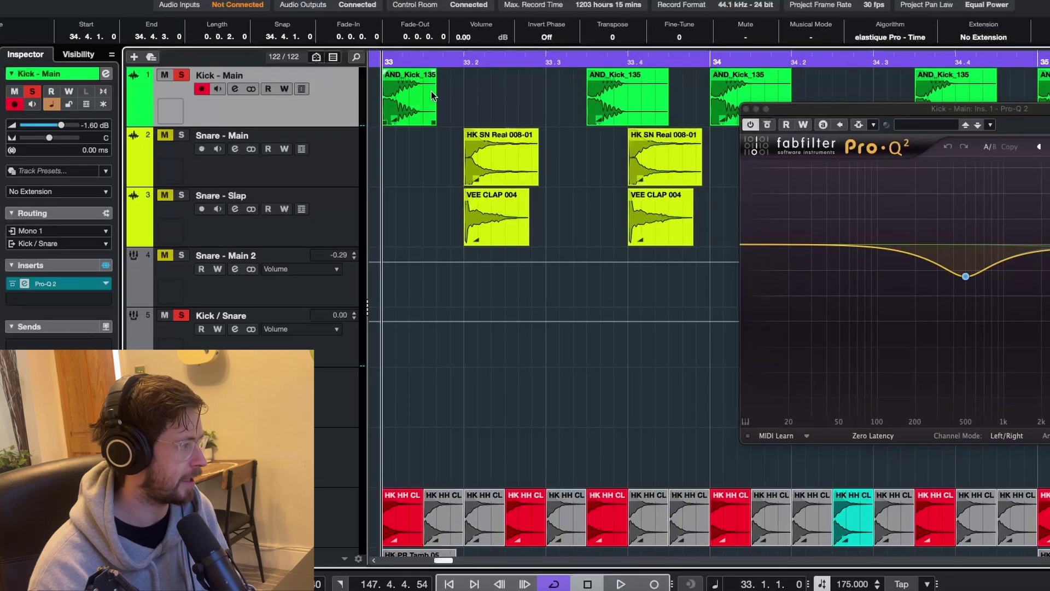
{"action": "left_click_drag", "start_coordinate": [777, 109], "coordinate": [680, 172]}
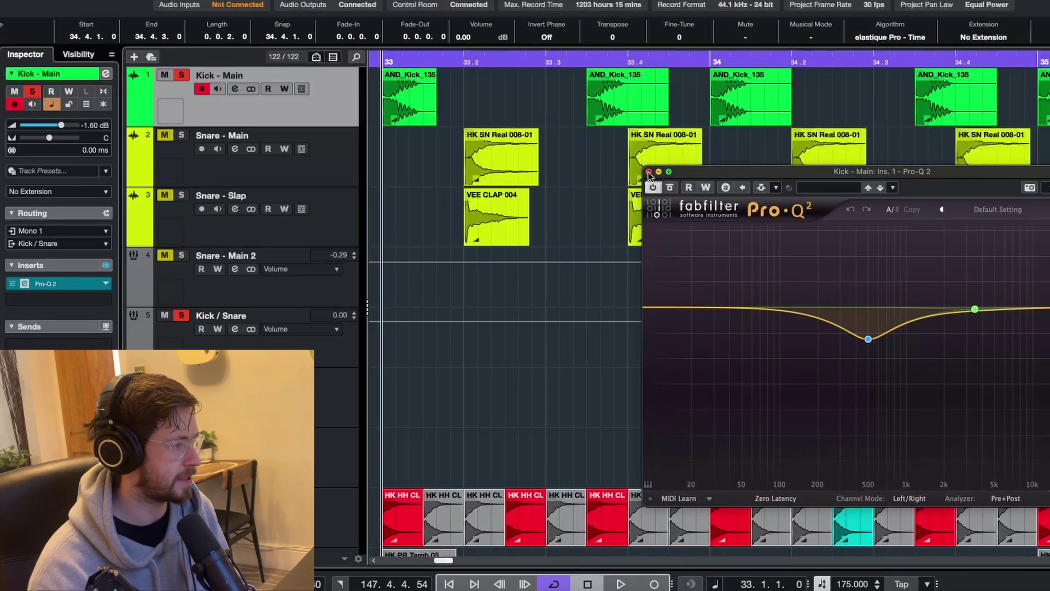
{"action": "left_click", "coordinate": [648, 173]}
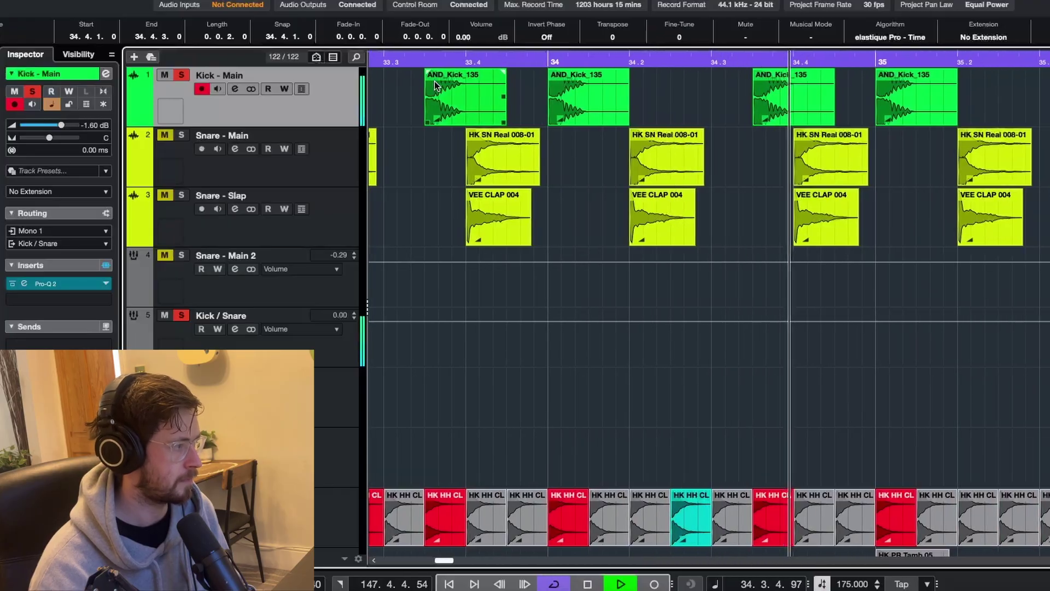
{"action": "key", "text": "space"}
Unsolo the kick and audition the Snare - Main track
{"action": "key", "text": "s"}
{"action": "left_click", "coordinate": [241, 137]}
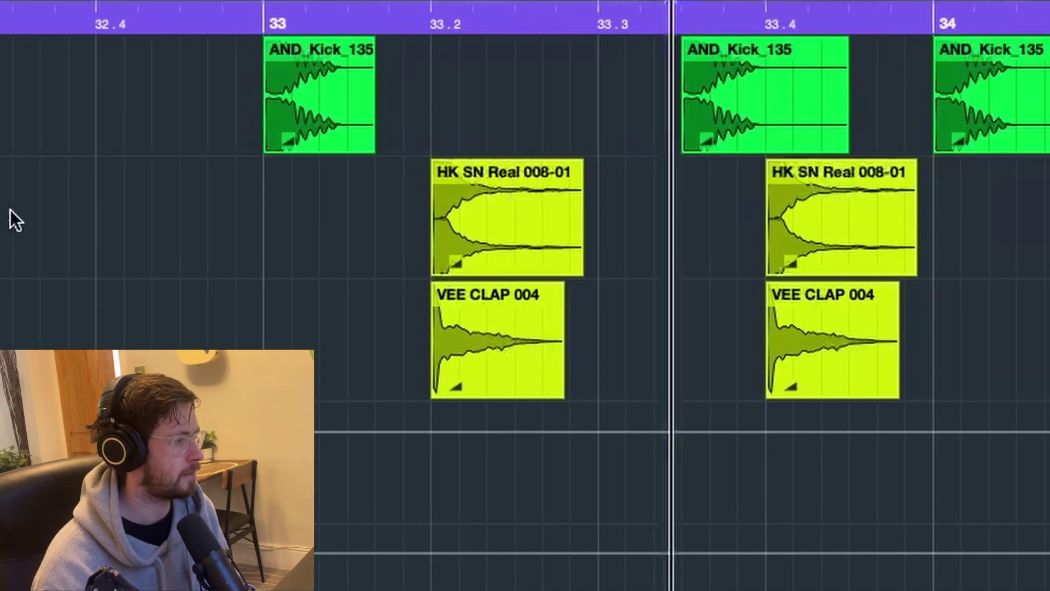
{"action": "key", "text": "space"}
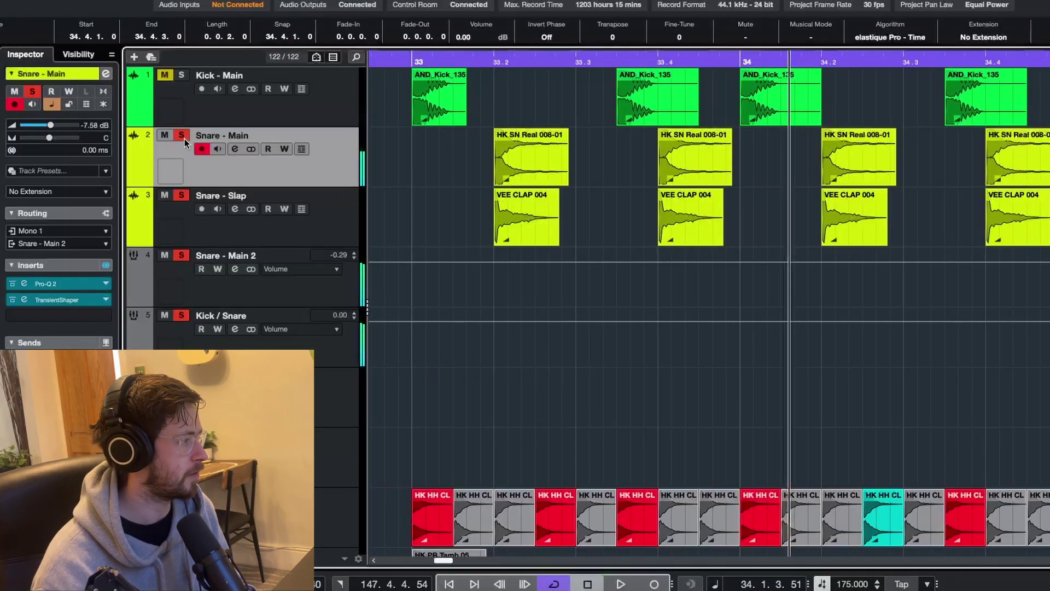
Play Snare - Slap without Snare - Main, and play the kick and both snare layers together from bar 33
{"action": "left_click", "coordinate": [184, 140]}
{"action": "left_click", "coordinate": [458, 58]}
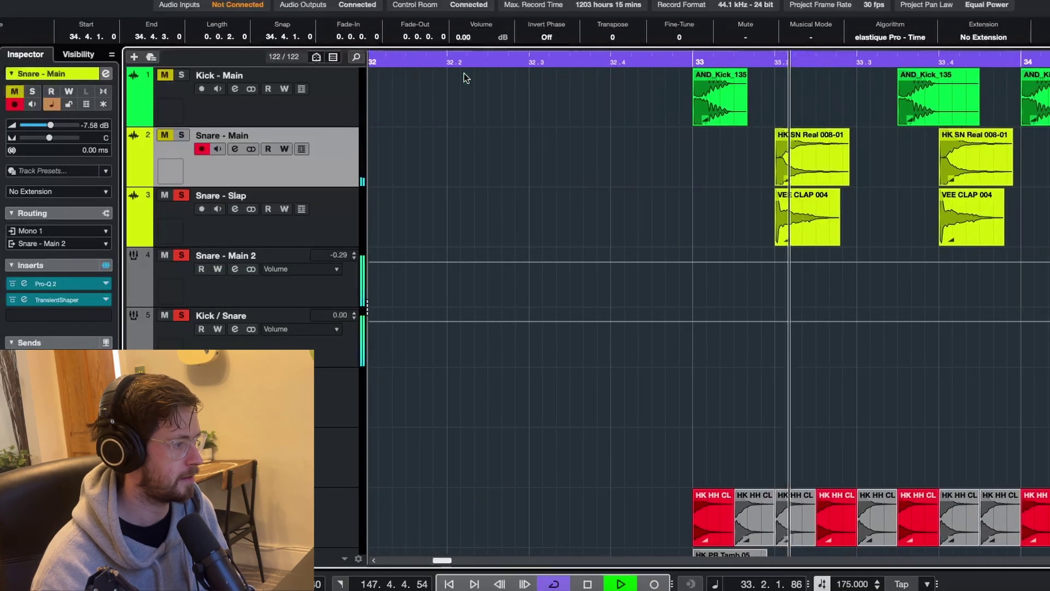
{"action": "key", "text": "space"}
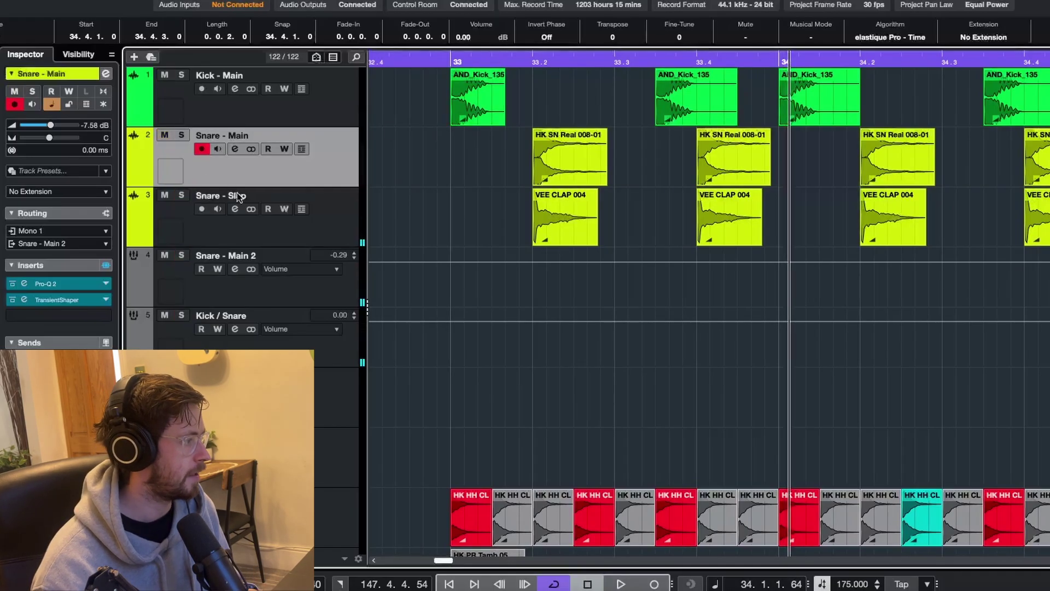
{"action": "left_click", "coordinate": [445, 58]}
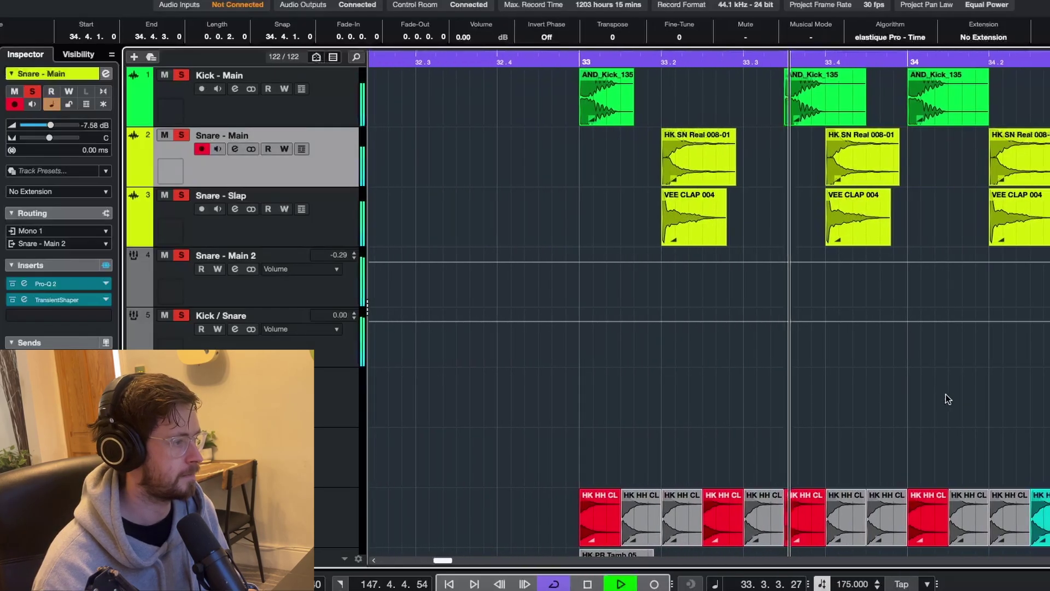
{"action": "key", "text": "space"}
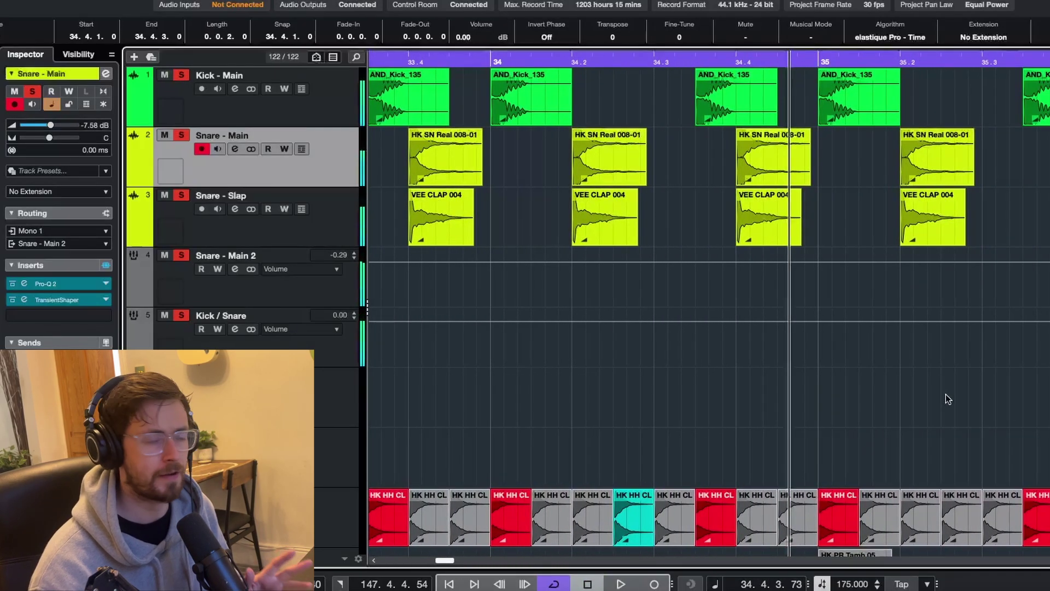
Unsolo the kick and open the Pro-Q 2 insert on the Snare - Main 2 group, with the playhead just before bar 33
{"action": "left_click_drag", "start_coordinate": [483, 65], "coordinate": [417, 75]}
{"action": "left_click", "coordinate": [181, 75]}
{"action": "left_click", "coordinate": [217, 256]}
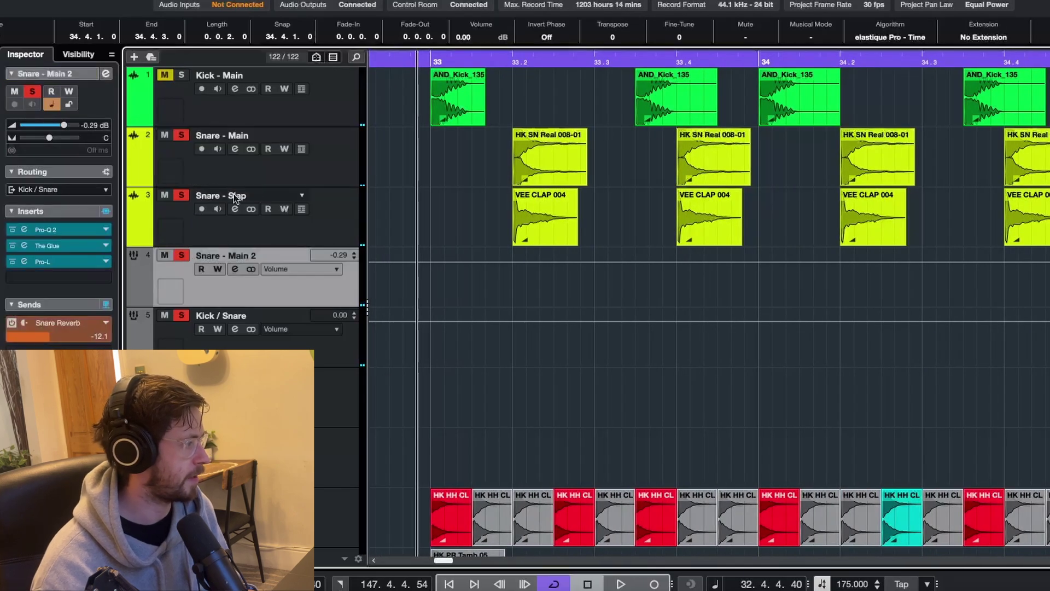
{"action": "left_click", "coordinate": [73, 230]}
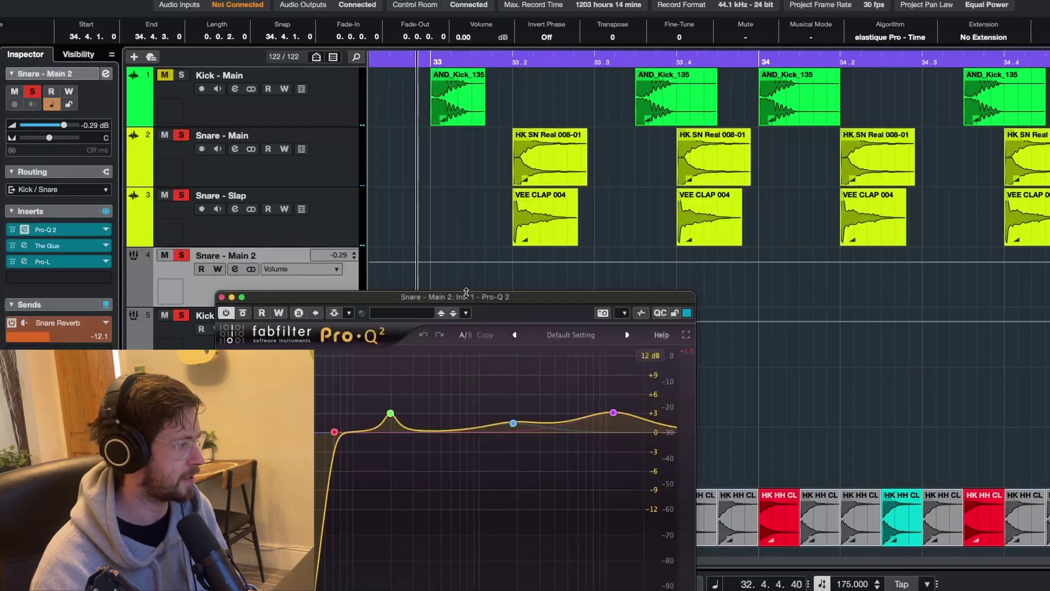
{"action": "left_click_drag", "start_coordinate": [467, 302], "coordinate": [709, 164]}
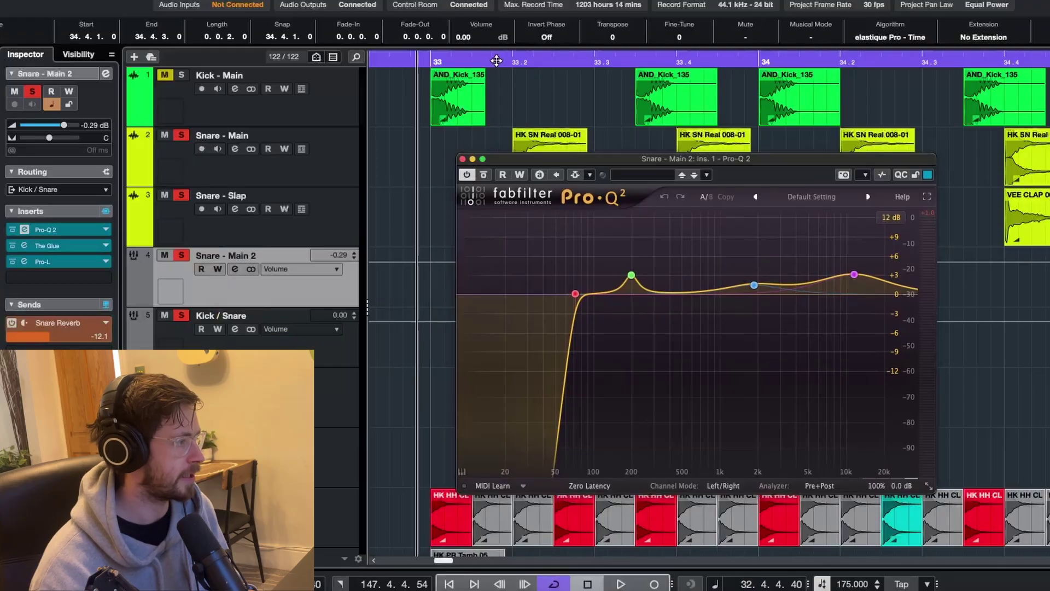
Examine the snare group's EQ bands, compare the sound with Pro-Q 2 bypassed and active, and close the EQ
{"action": "mouse_move", "coordinate": [631, 276]}
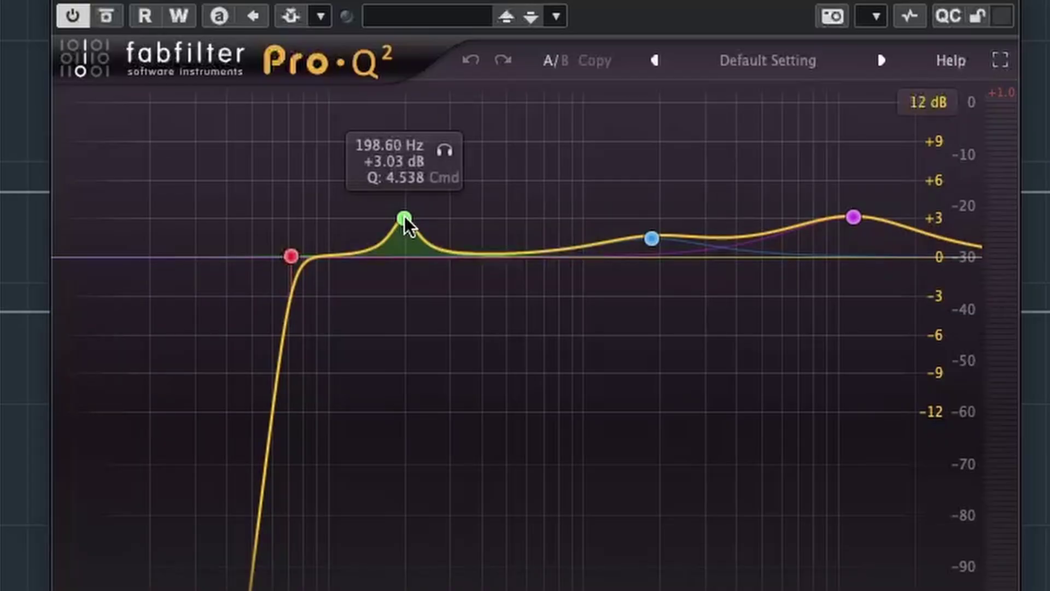
{"action": "mouse_move", "coordinate": [869, 221]}
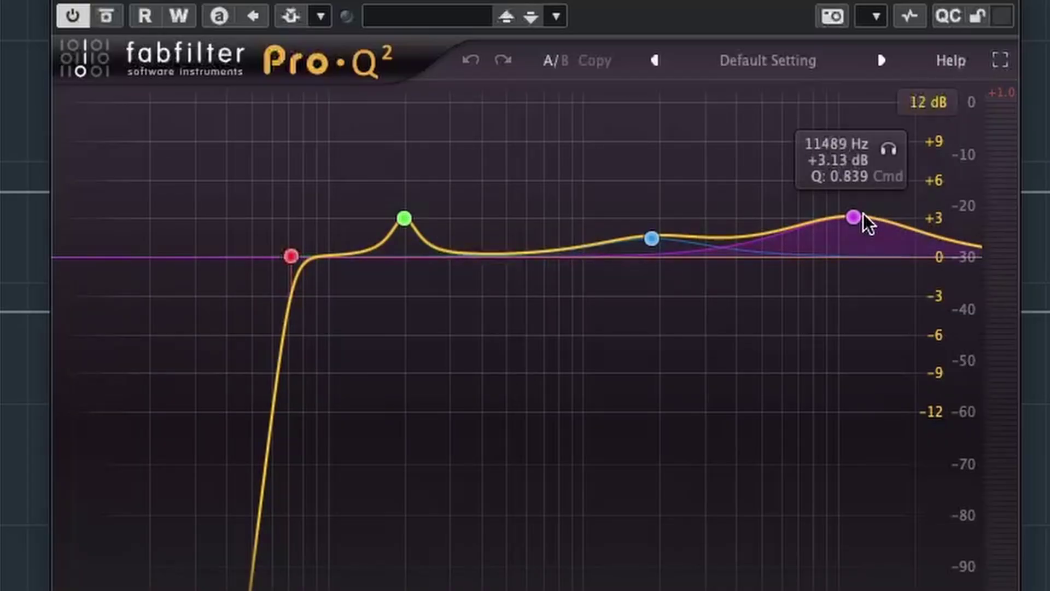
{"action": "mouse_move", "coordinate": [294, 268]}
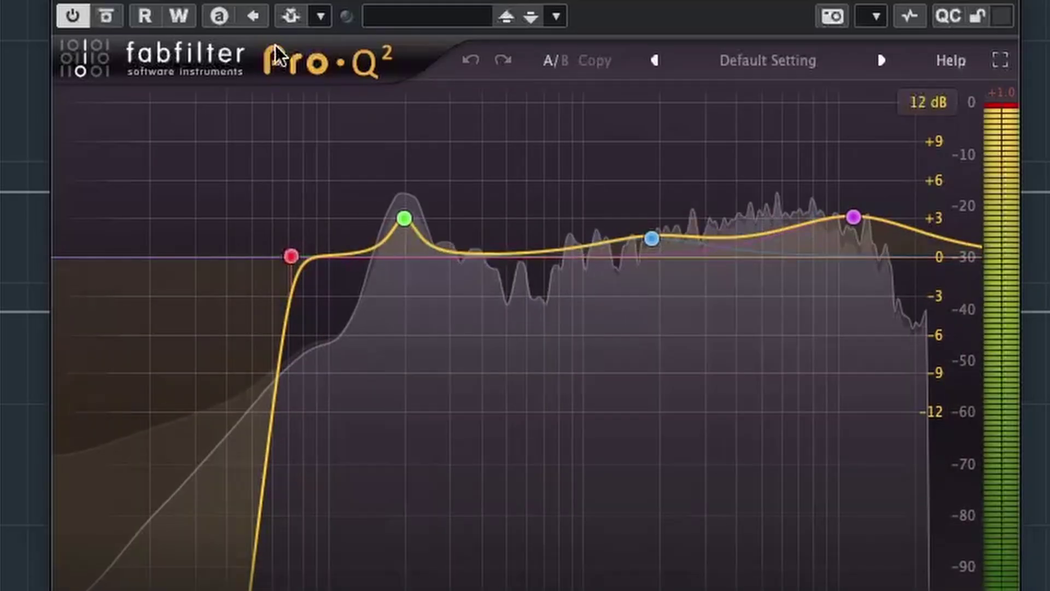
{"action": "left_click", "coordinate": [116, 15]}
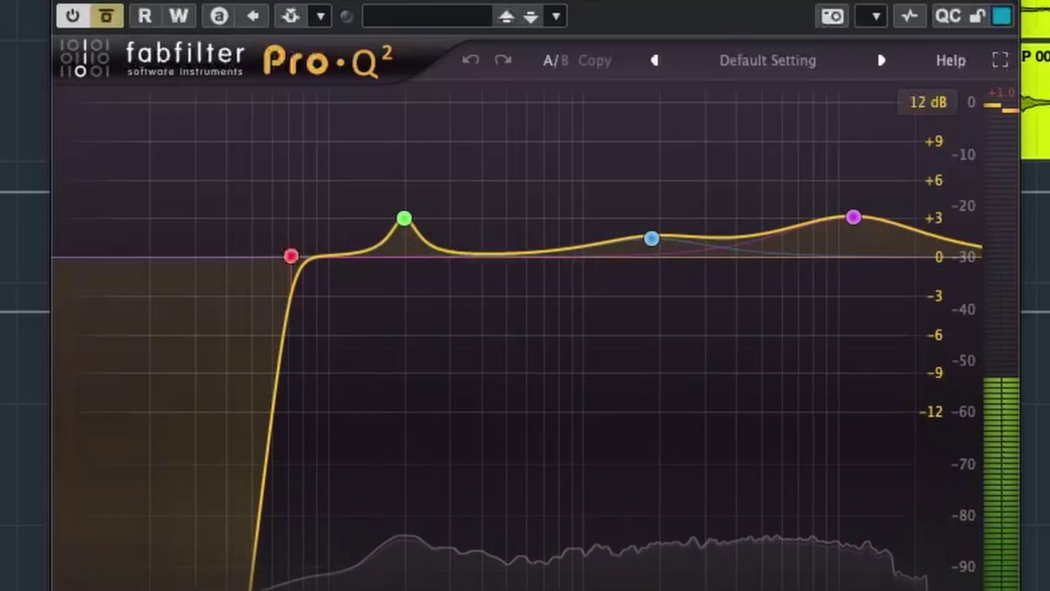
{"action": "left_click", "coordinate": [110, 18]}
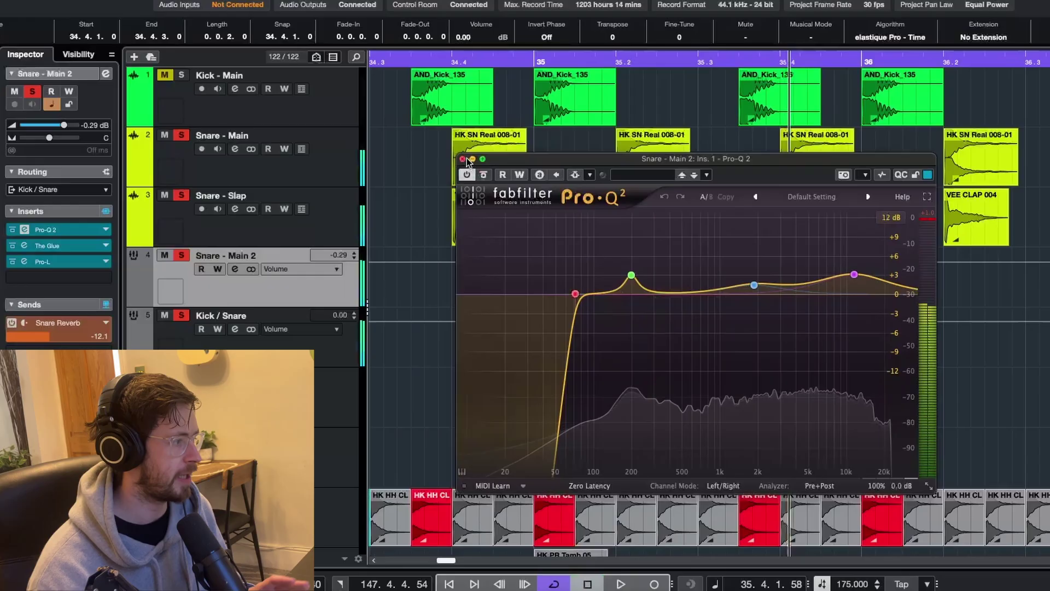
{"action": "left_click", "coordinate": [462, 159]}
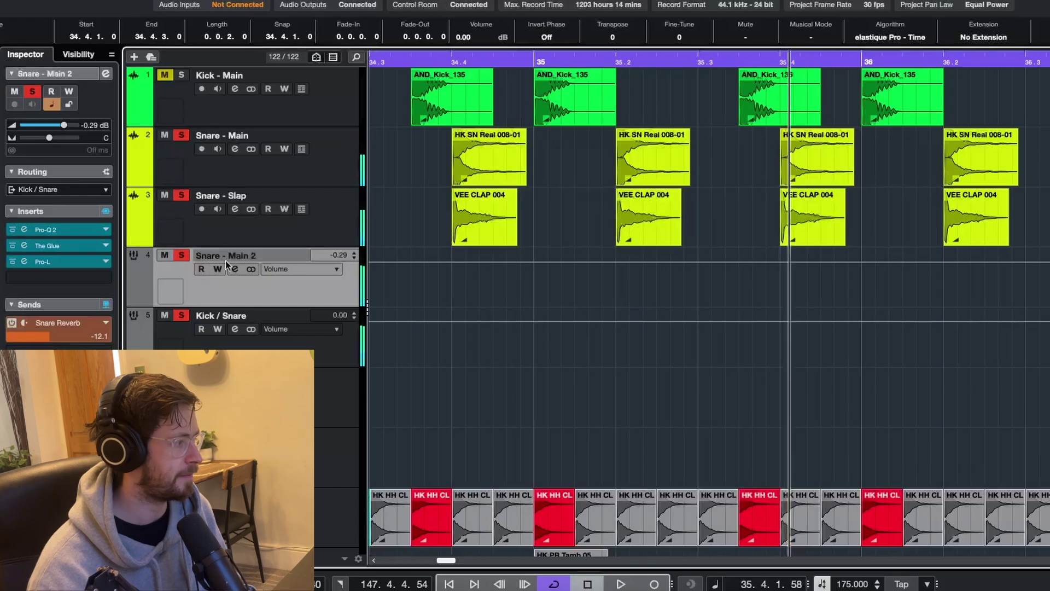
Open The Glue compressor on Snare - Main 2, check its settings during playback, and close it
{"action": "left_click", "coordinate": [60, 245]}
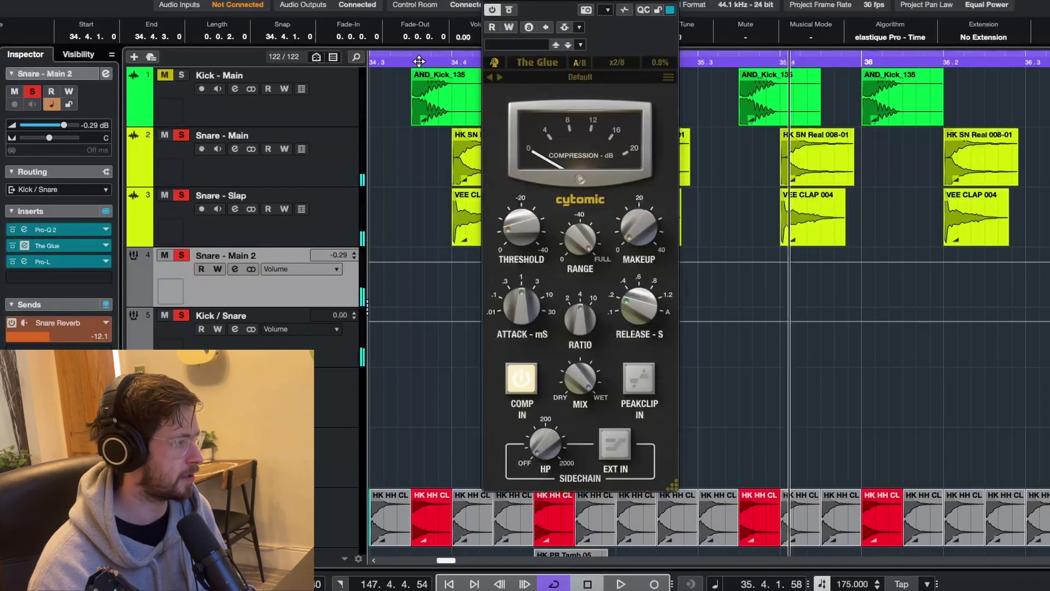
{"action": "left_click", "coordinate": [420, 61]}
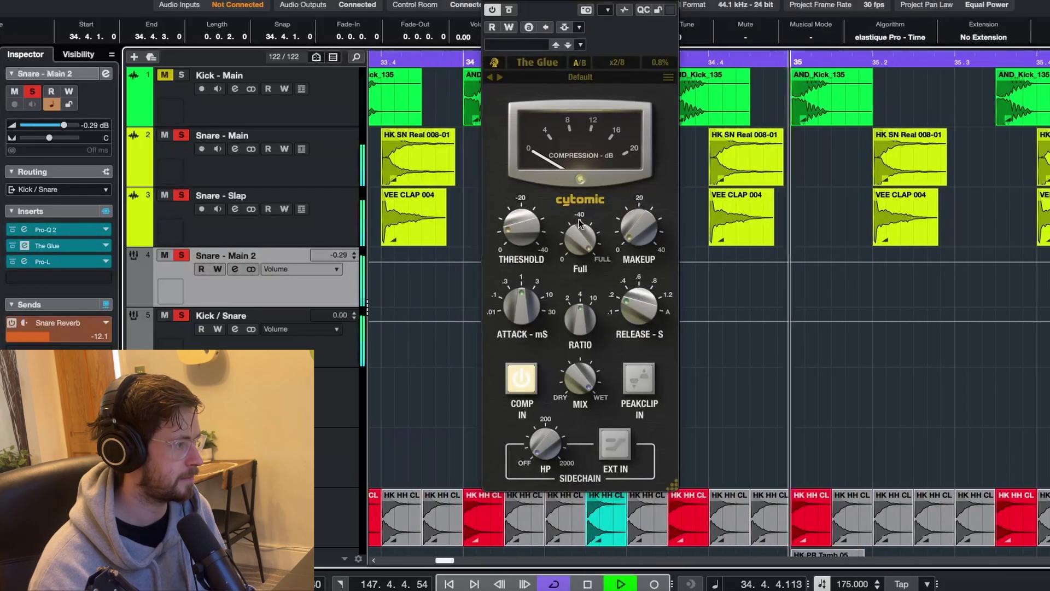
{"action": "key", "text": "space"}
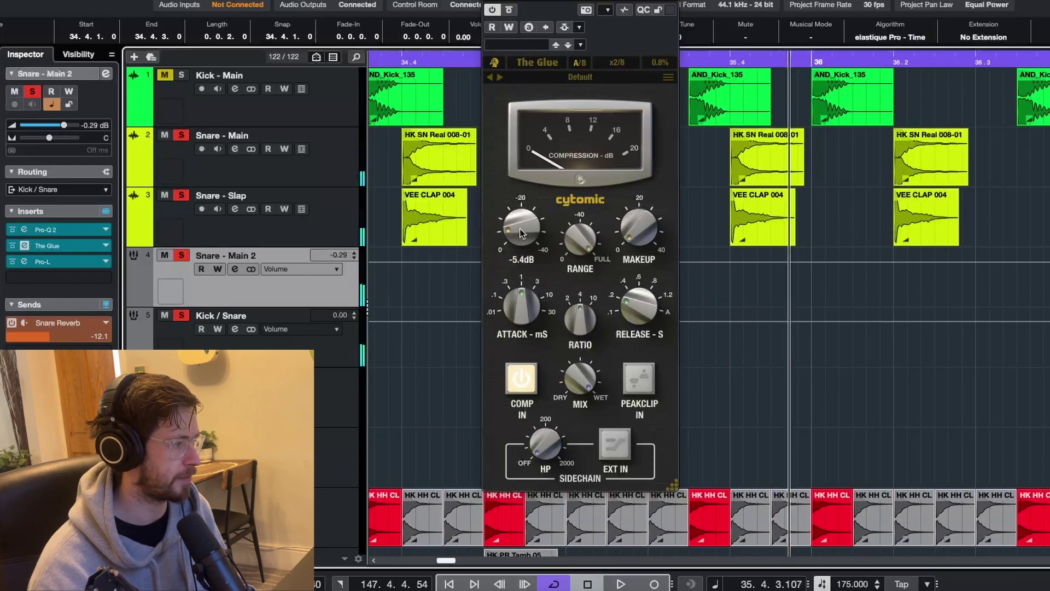
{"action": "left_click", "coordinate": [487, 1]}
Examine the gain and limiting of Pro-L on Snare - Main 2 while playing the snares, and close the limiter
{"action": "scroll", "coordinate": [437, 61], "scroll_direction": "left", "scroll_amount": 4}
{"action": "left_click", "coordinate": [399, 60]}
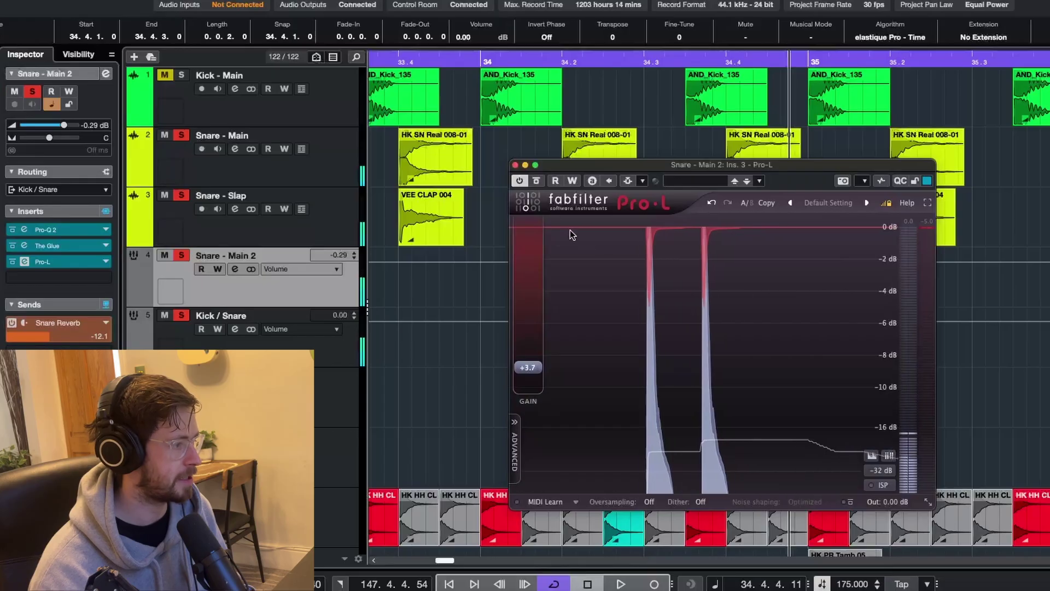
{"action": "left_click", "coordinate": [369, 56]}
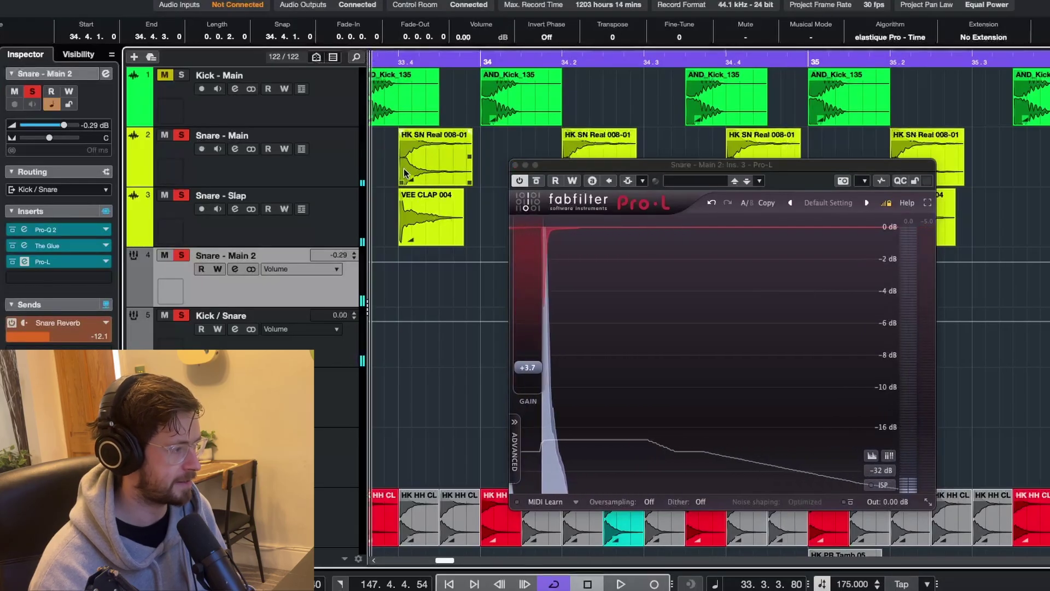
{"action": "key", "text": "space"}
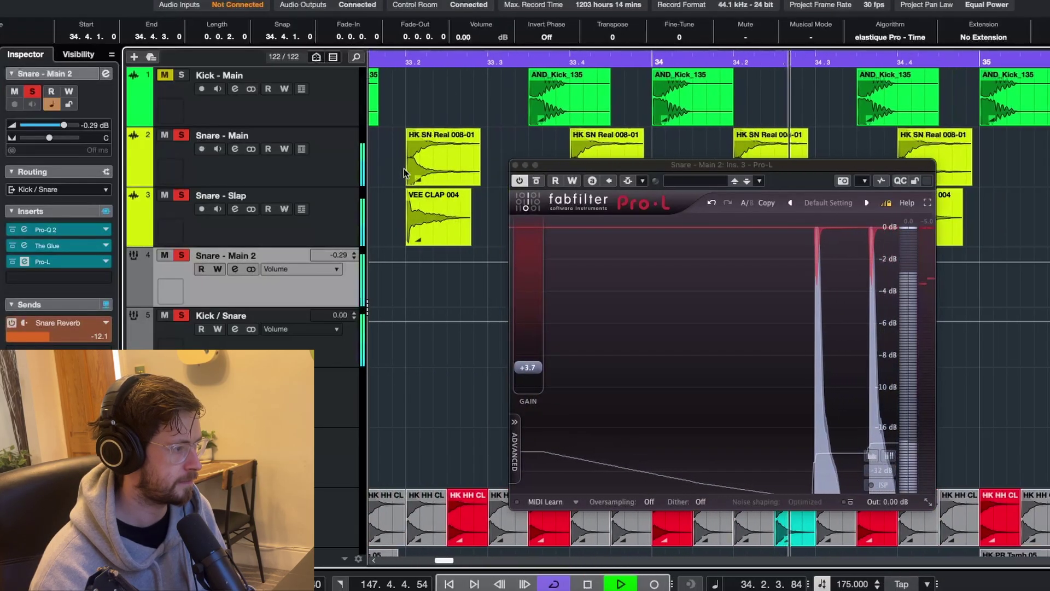
{"action": "mouse_move", "coordinate": [541, 367]}
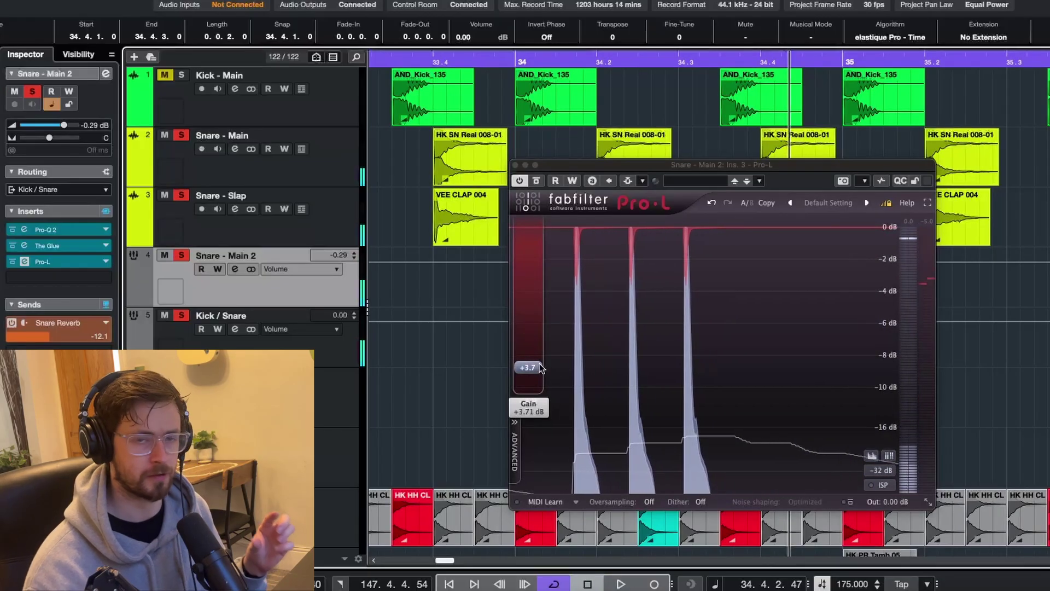
{"action": "left_click", "coordinate": [515, 164]}
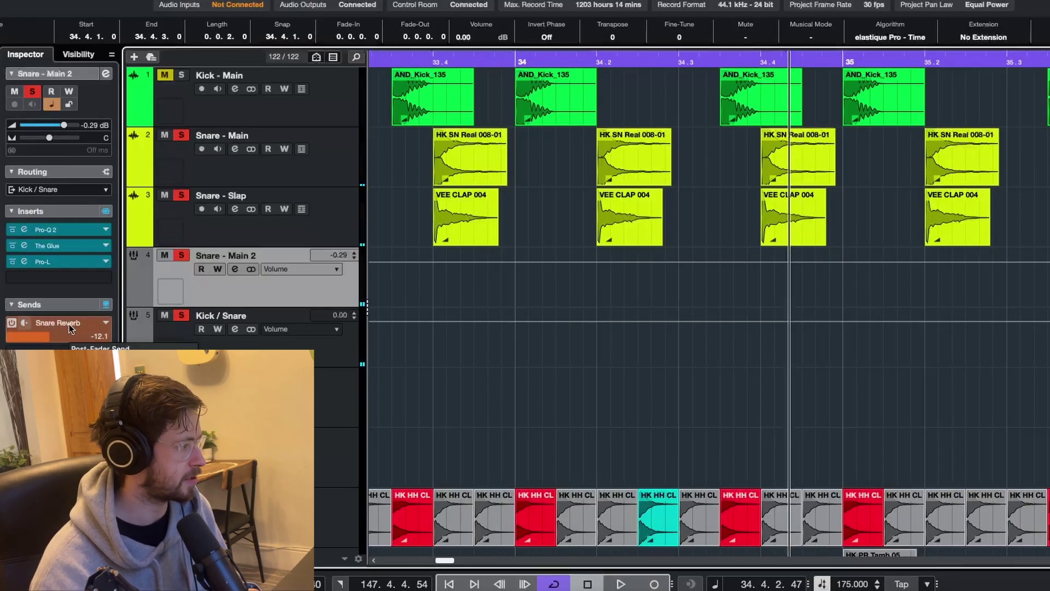
Open ValhallaRoom on the Snare Reverb channel and play the snares from bar 33 with the reverb active
{"action": "scroll", "coordinate": [452, 439], "scroll_direction": "down", "scroll_amount": 15}
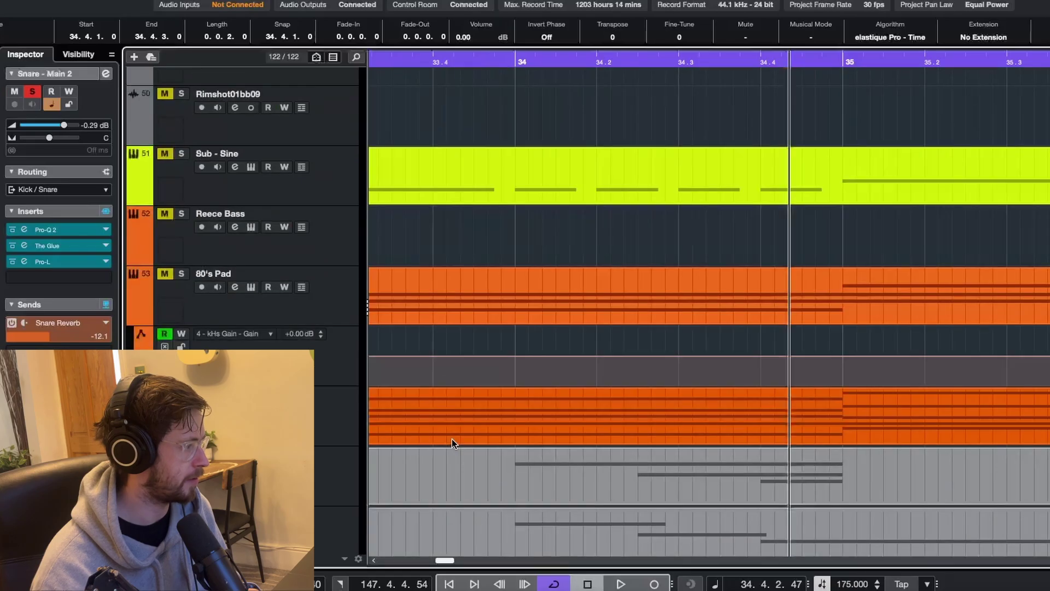
{"action": "left_click_drag", "start_coordinate": [483, 179], "coordinate": [789, 165]}
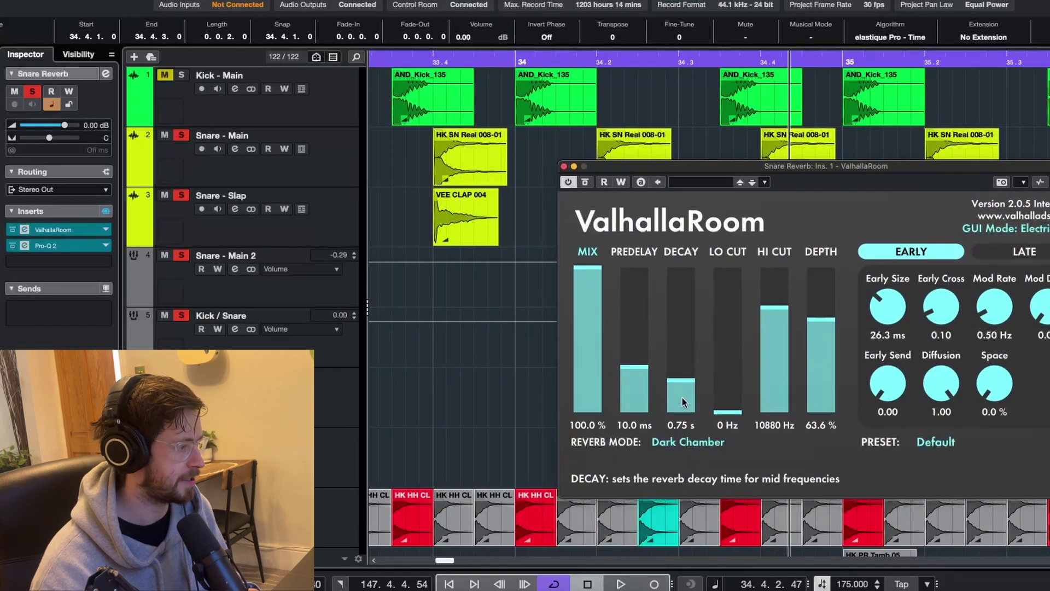
{"action": "left_click", "coordinate": [427, 64]}
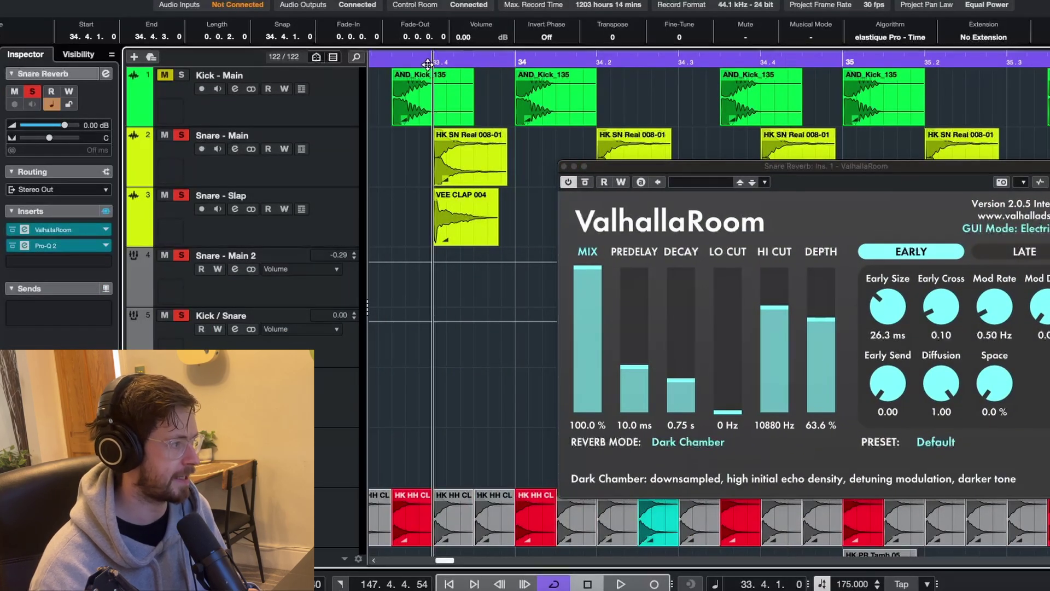
{"action": "key", "text": "space"}
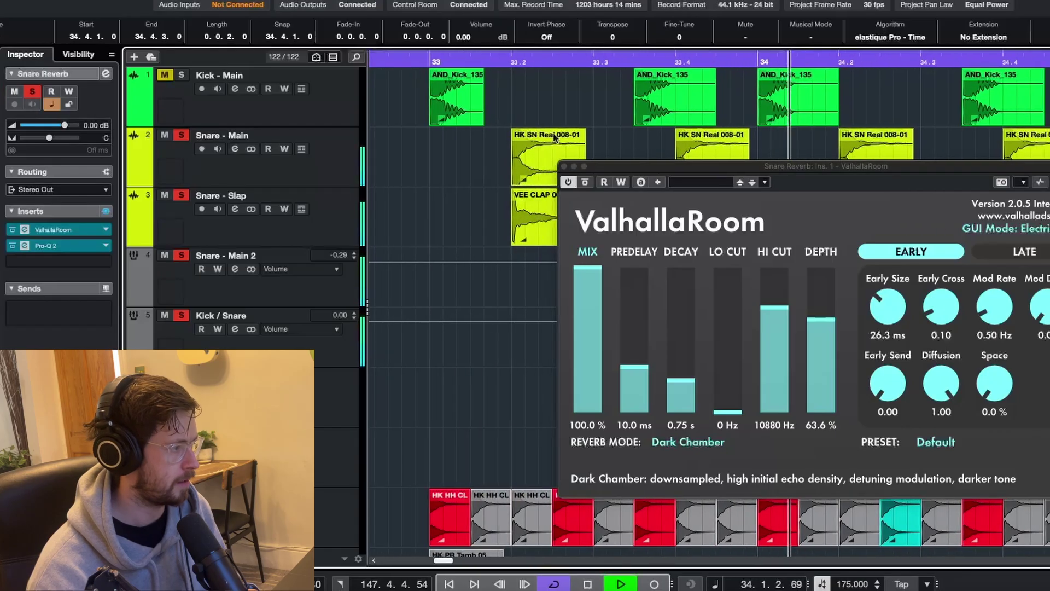
Bypass ValhallaRoom and replay the snares from around bar 33 for comparison
{"action": "left_click", "coordinate": [585, 183]}
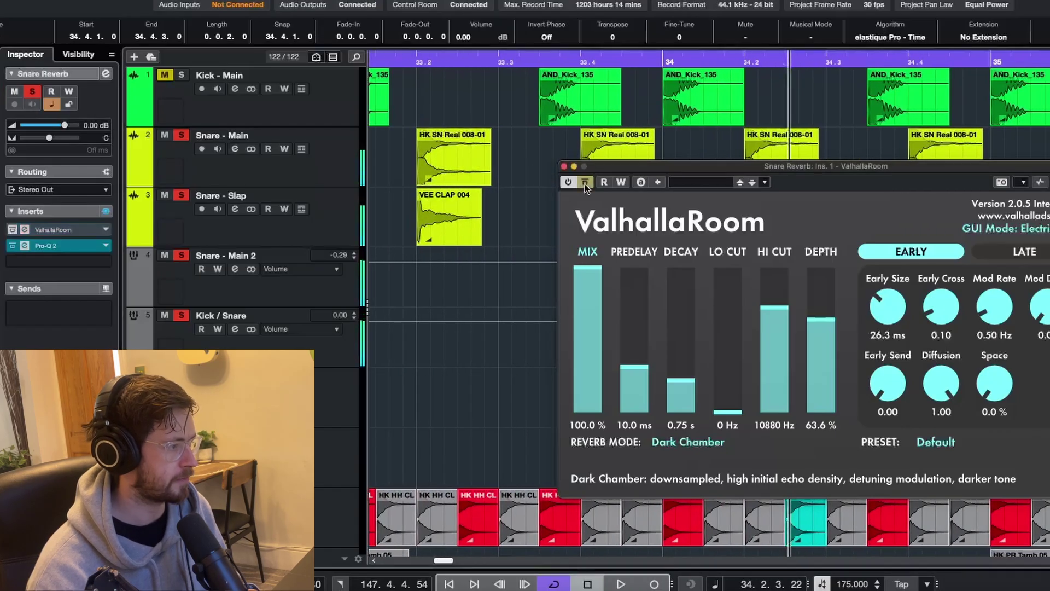
{"action": "left_click", "coordinate": [390, 63]}
{"action": "key", "text": "space"}
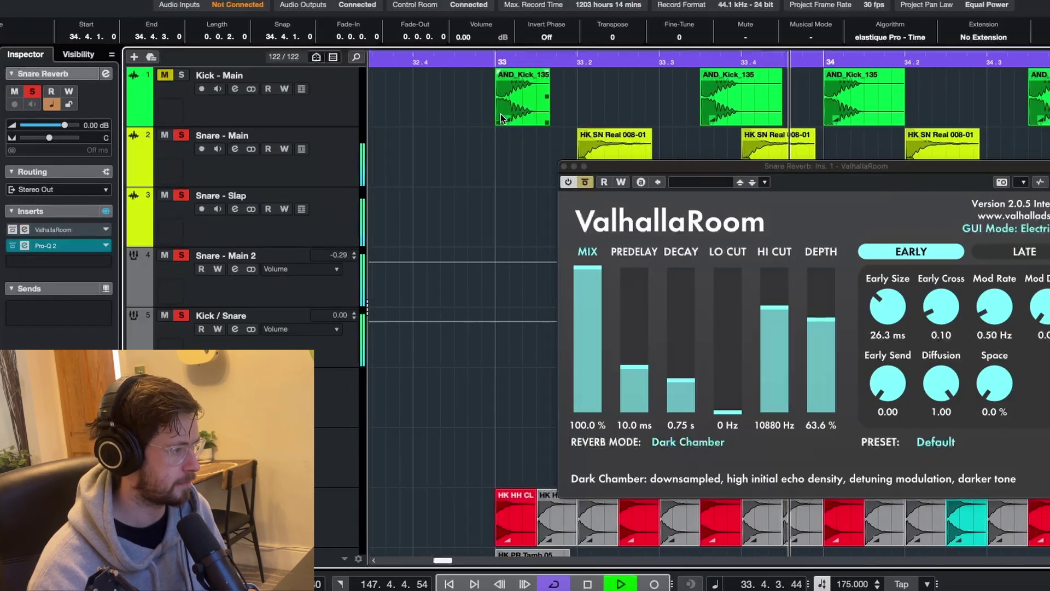
Re-enable ValhallaRoom on the Snare Reverb channel and play the snares again with the reverb active
{"action": "key", "text": "space"}
{"action": "left_click", "coordinate": [585, 183]}
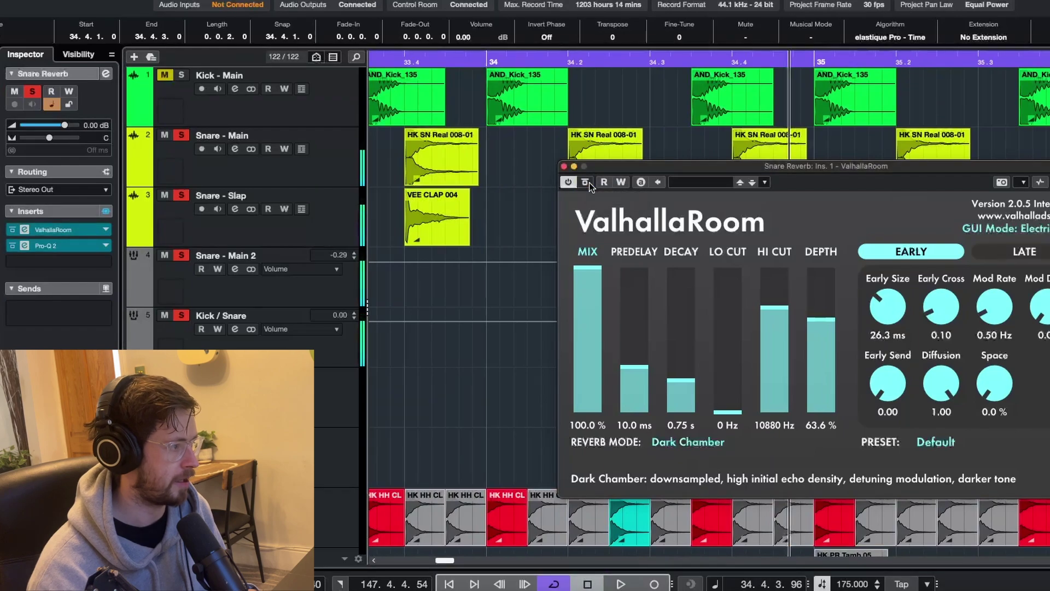
{"action": "key", "text": "space"}
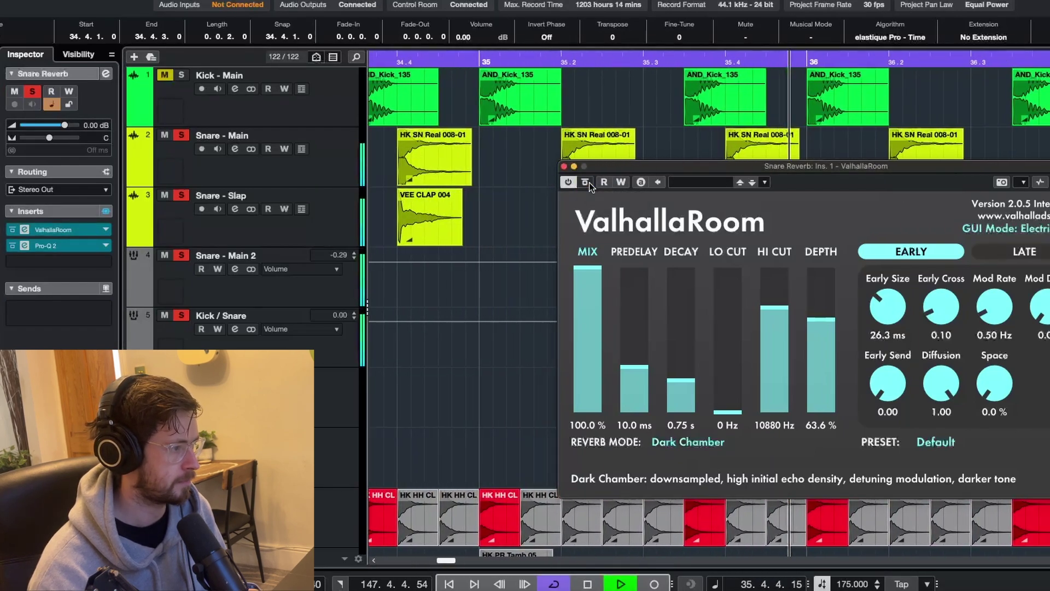
{"action": "key", "text": "space"}
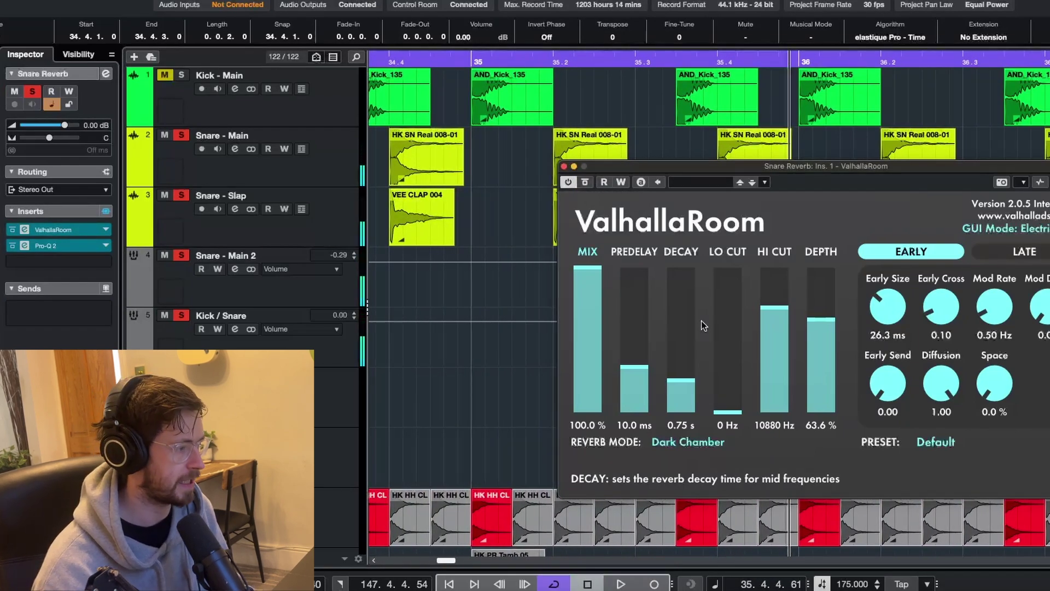
Close ValhallaRoom, open Pro-Q 2 on the Snare Reverb channel, and check its low-cut curve while playing from bar 35
{"action": "key", "text": "super+w"}
{"action": "left_click_drag", "start_coordinate": [531, 177], "coordinate": [556, 151]}
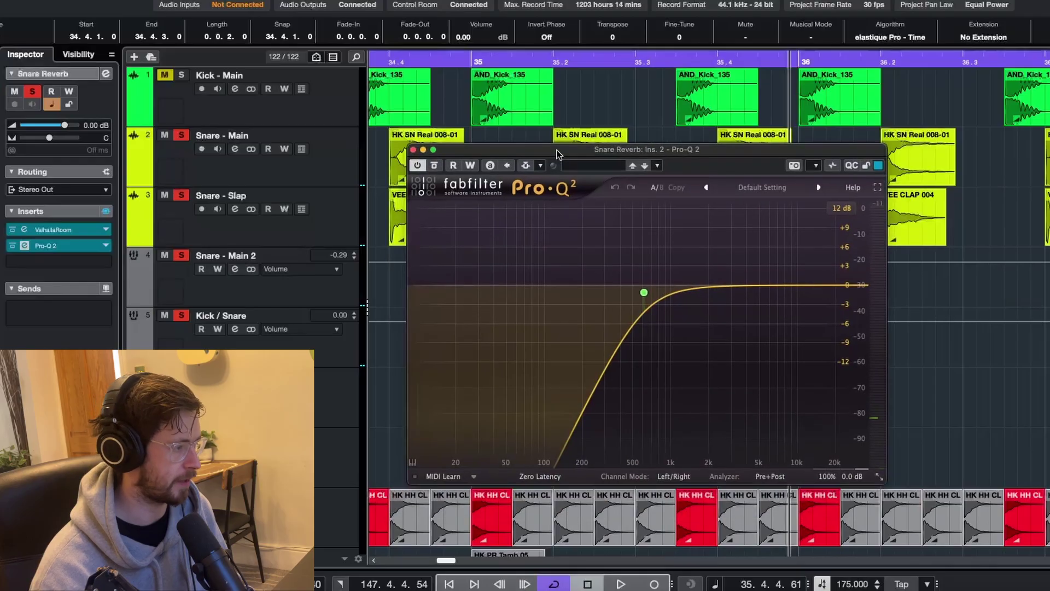
{"action": "left_click", "coordinate": [472, 61]}
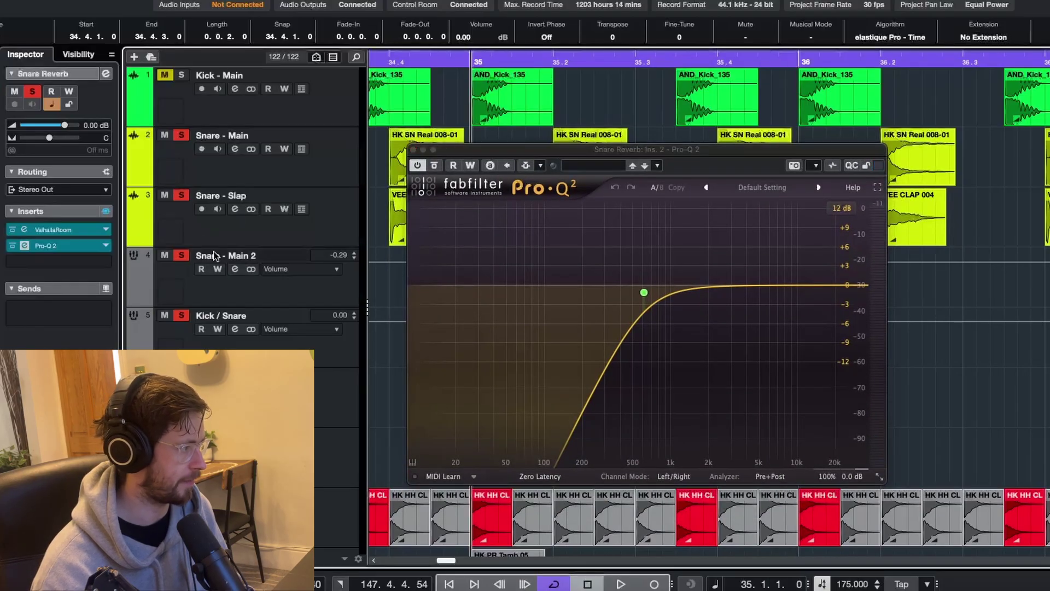
{"action": "key", "text": "space"}
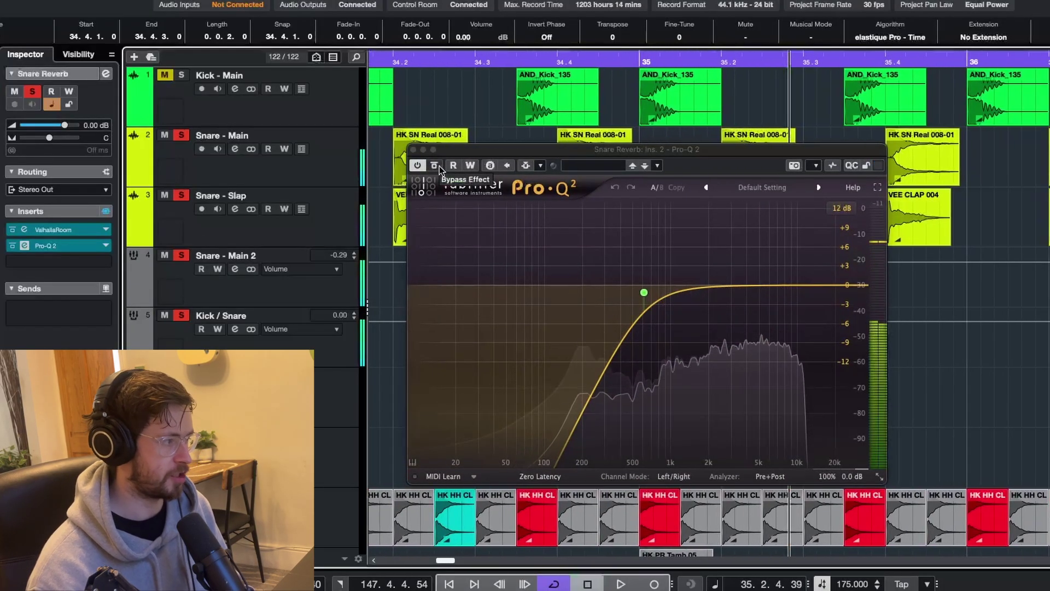
Compare the snare reverb with Pro-Q 2 bypassed and active during playback, leave it active, and close the EQ
{"action": "left_click", "coordinate": [437, 167]}
{"action": "left_click", "coordinate": [546, 78]}
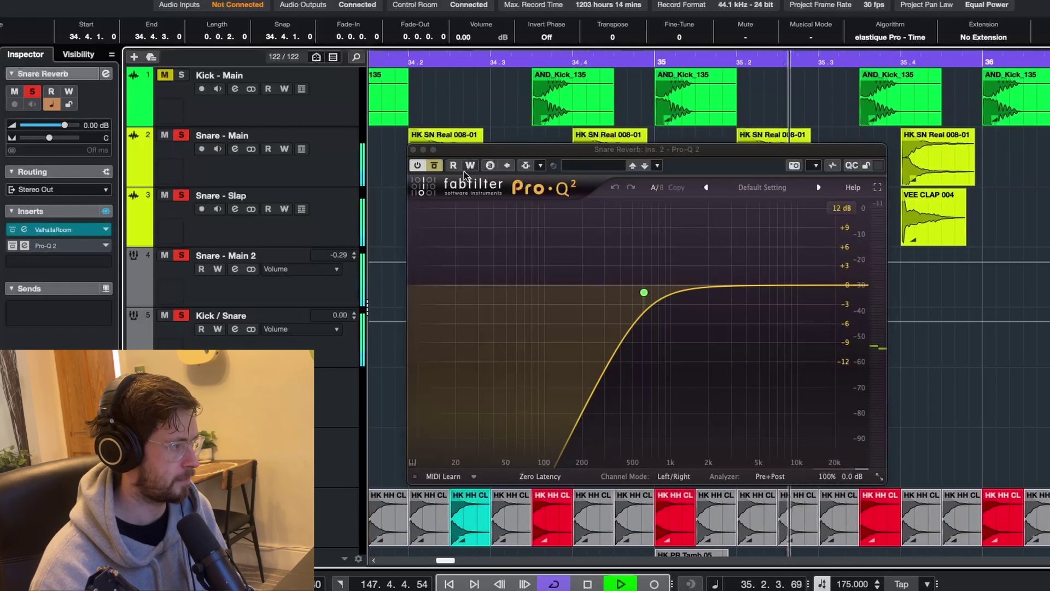
{"action": "left_click", "coordinate": [435, 166]}
{"action": "key", "text": "space"}
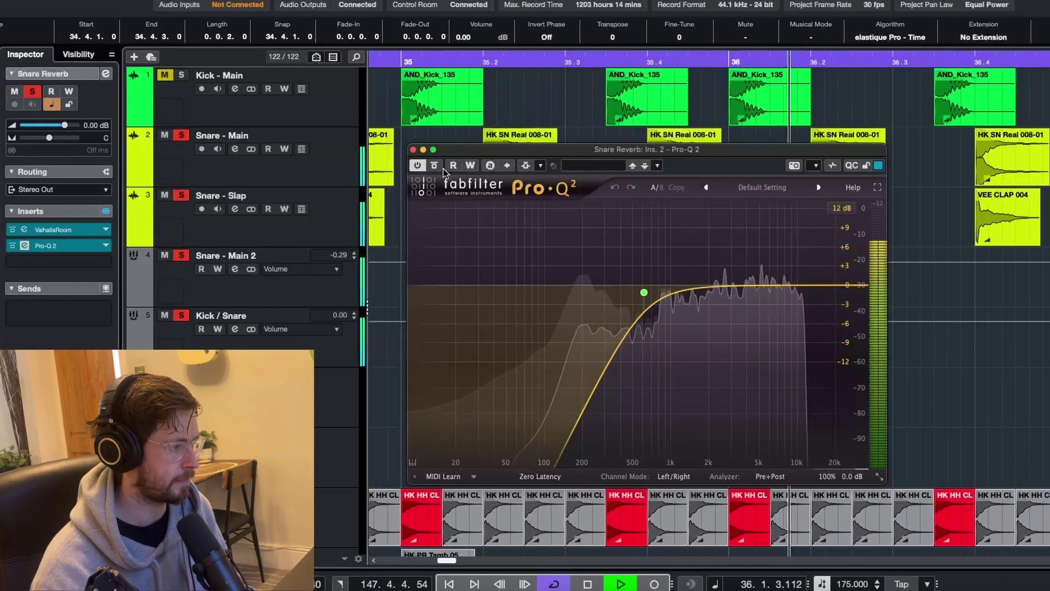
{"action": "key", "text": "space"}
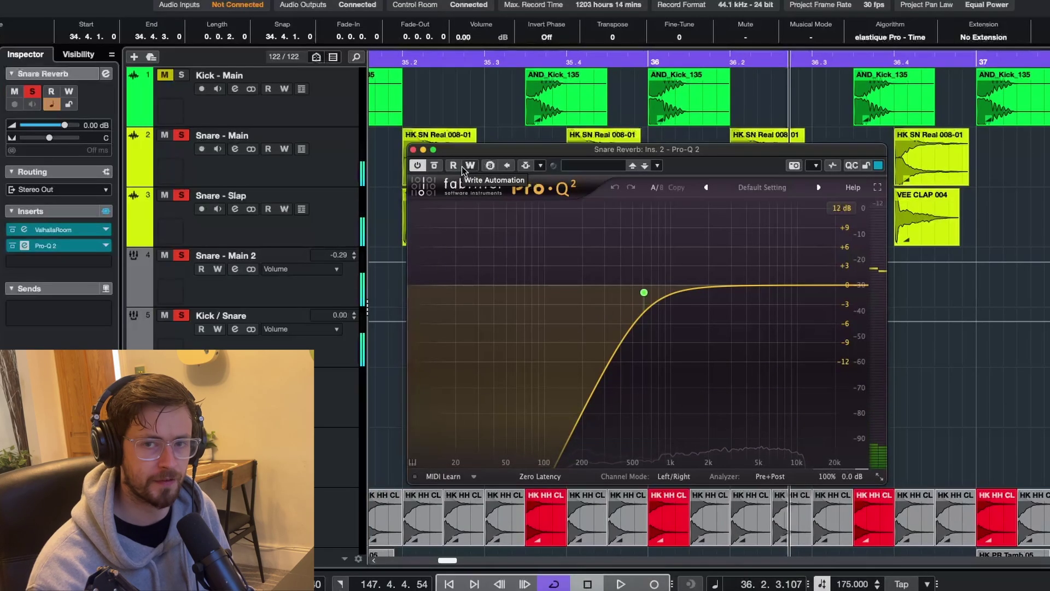
{"action": "left_click", "coordinate": [412, 150]}
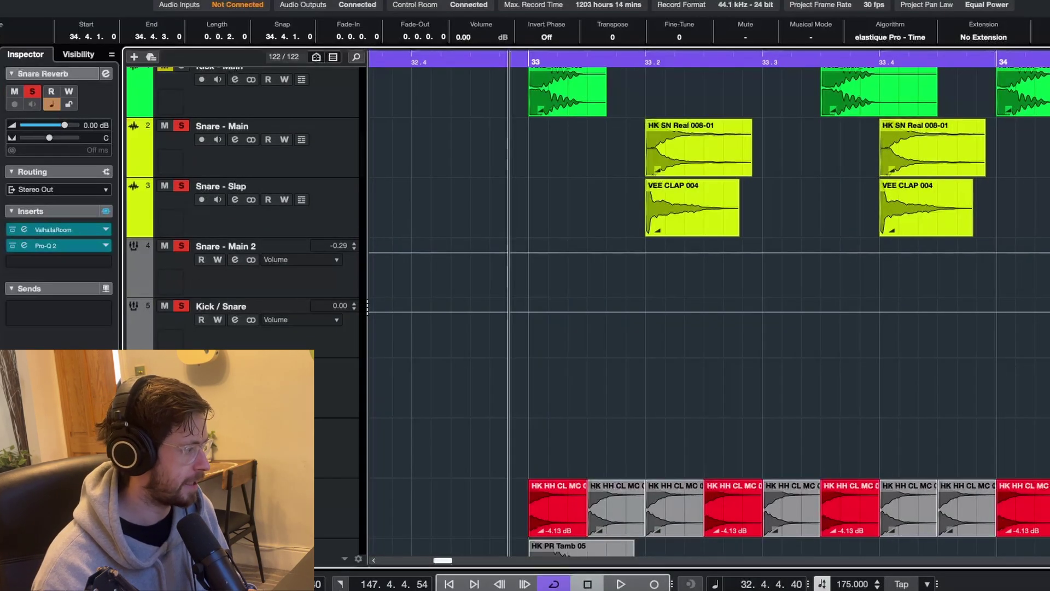
Solo the HH - Main track and play the hi-hats alone from just before bar 33
{"action": "left_click", "coordinate": [336, 508]}
{"action": "scroll", "coordinate": [446, 413], "scroll_direction": "down", "scroll_amount": 1}
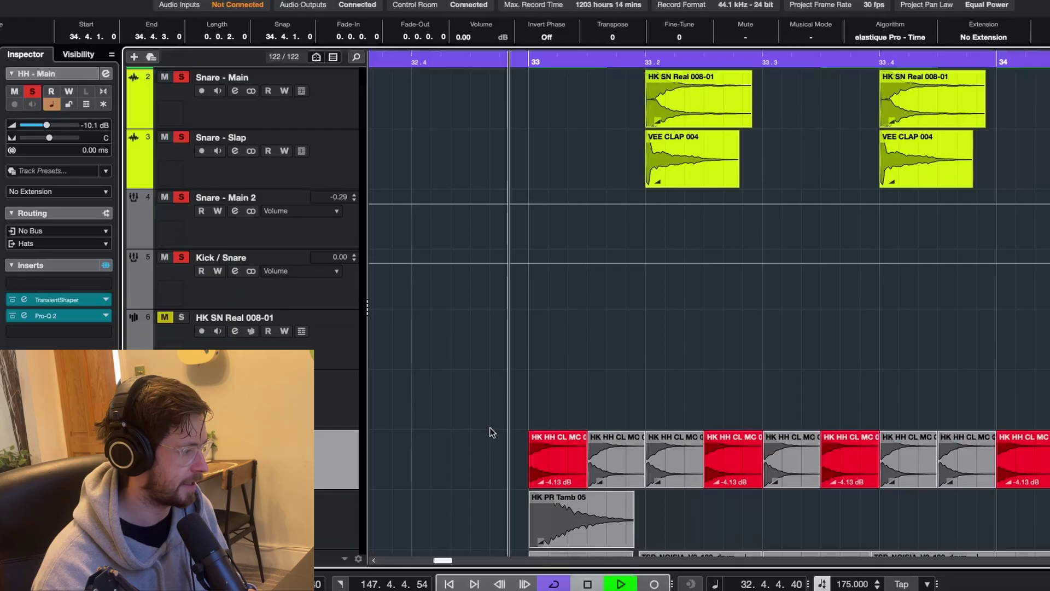
{"action": "scroll", "coordinate": [492, 432], "scroll_direction": "down", "scroll_amount": 1}
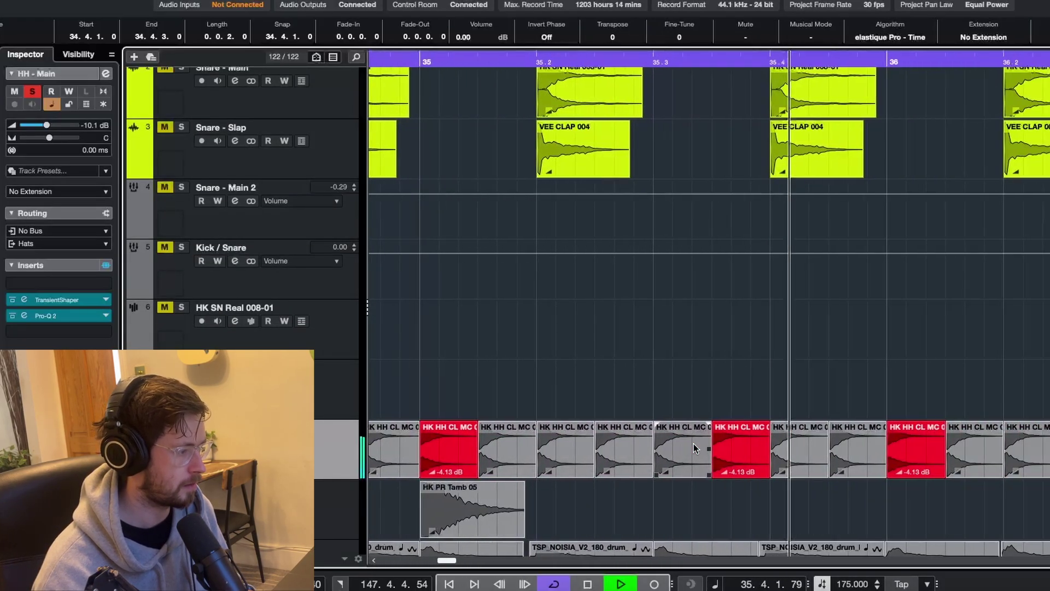
{"action": "key", "text": "space"}
{"action": "left_click_drag", "start_coordinate": [448, 562], "coordinate": [439, 563]}
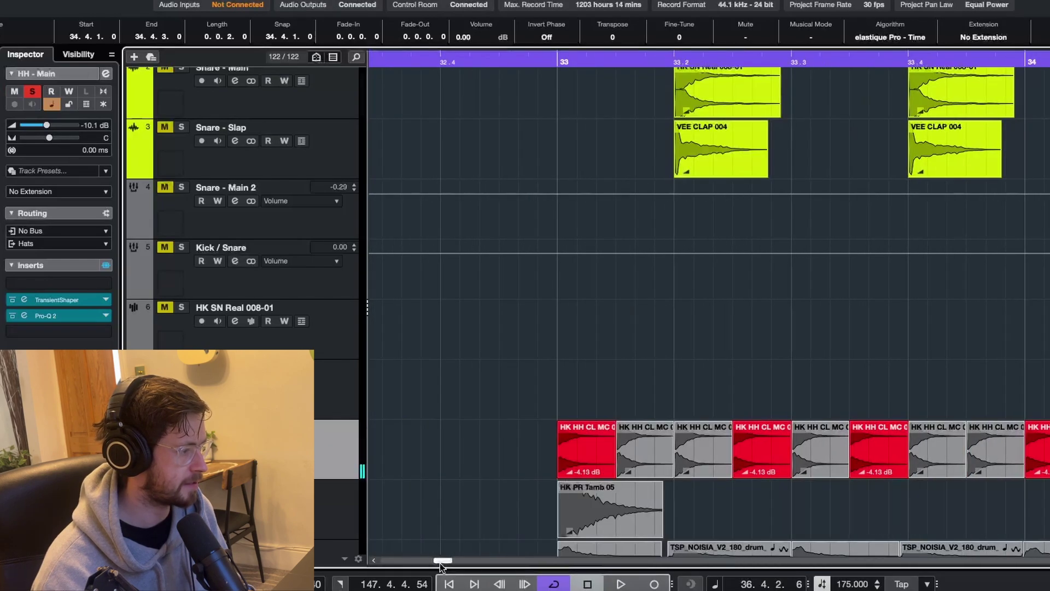
Turn off cycle playback, solo the Kick / Snare group with HH - Main, and play them from just before bar 33
{"action": "key", "text": "KP_Divide"}
{"action": "scroll", "coordinate": [535, 173], "scroll_direction": "up", "scroll_amount": 2}
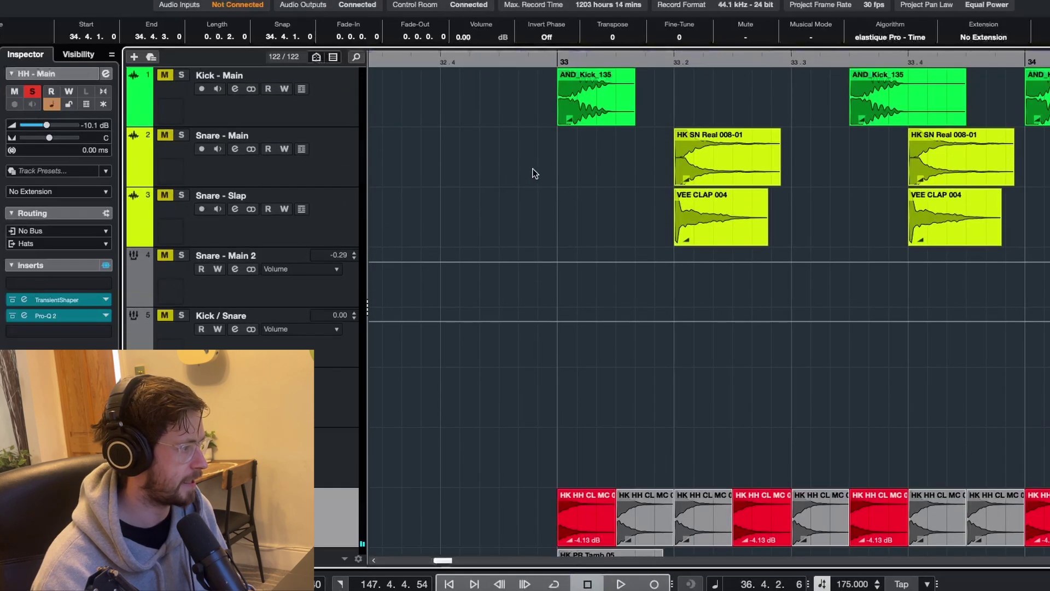
{"action": "left_click", "coordinate": [540, 57]}
{"action": "scroll", "coordinate": [290, 326], "scroll_direction": "down", "scroll_amount": 2}
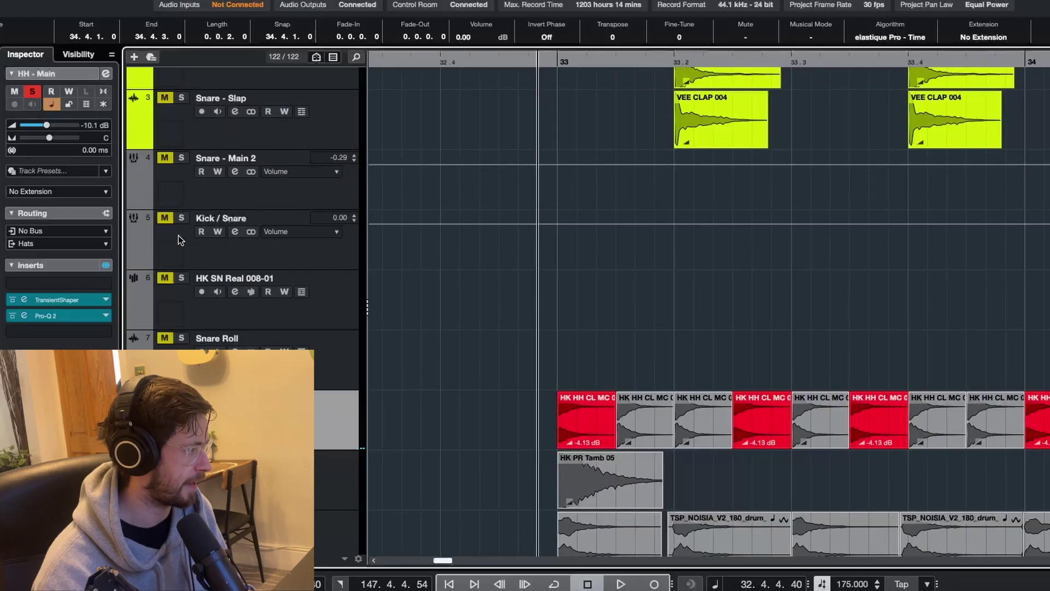
{"action": "left_click", "coordinate": [181, 218]}
{"action": "scroll", "coordinate": [181, 229], "scroll_direction": "up", "scroll_amount": 1}
{"action": "key", "text": "space"}
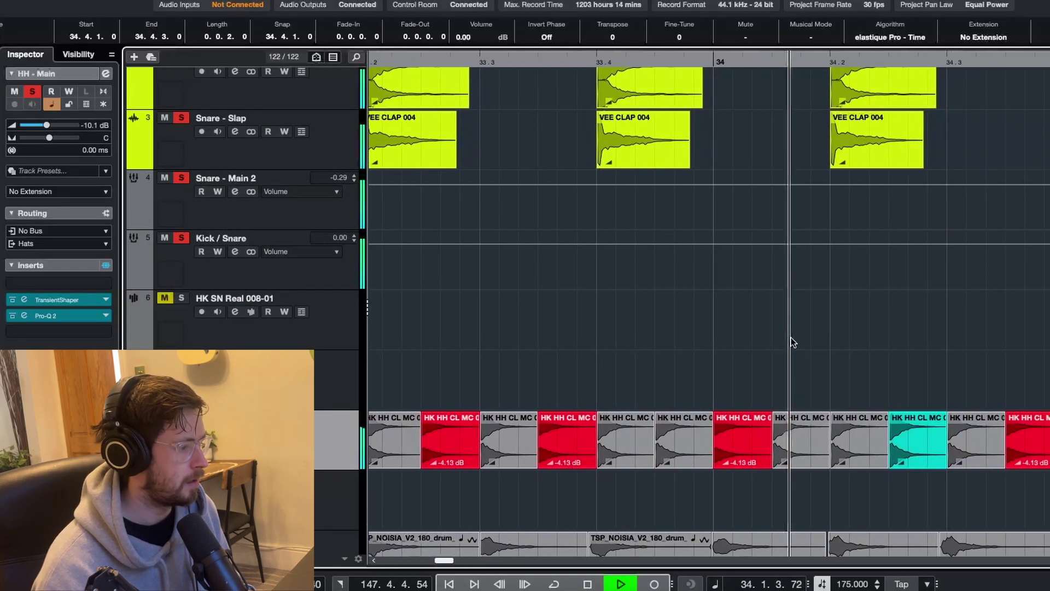
{"action": "key", "text": "space"}
Replay the kick, snares and hi-hats together from the start of bar 33
{"action": "left_click_drag", "start_coordinate": [446, 560], "coordinate": [443, 559]}
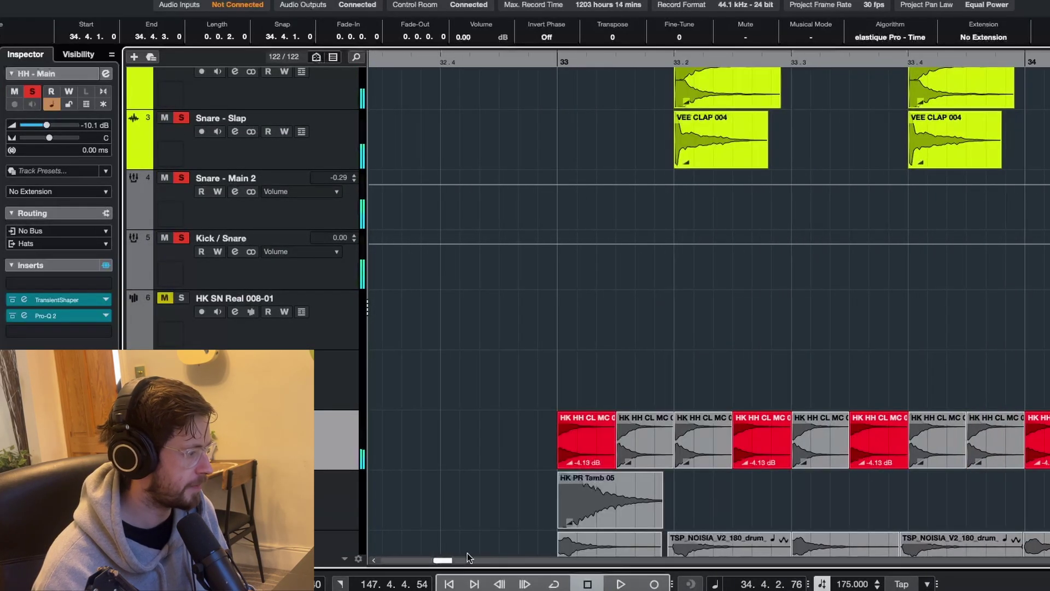
{"action": "key", "text": "KP_0"}
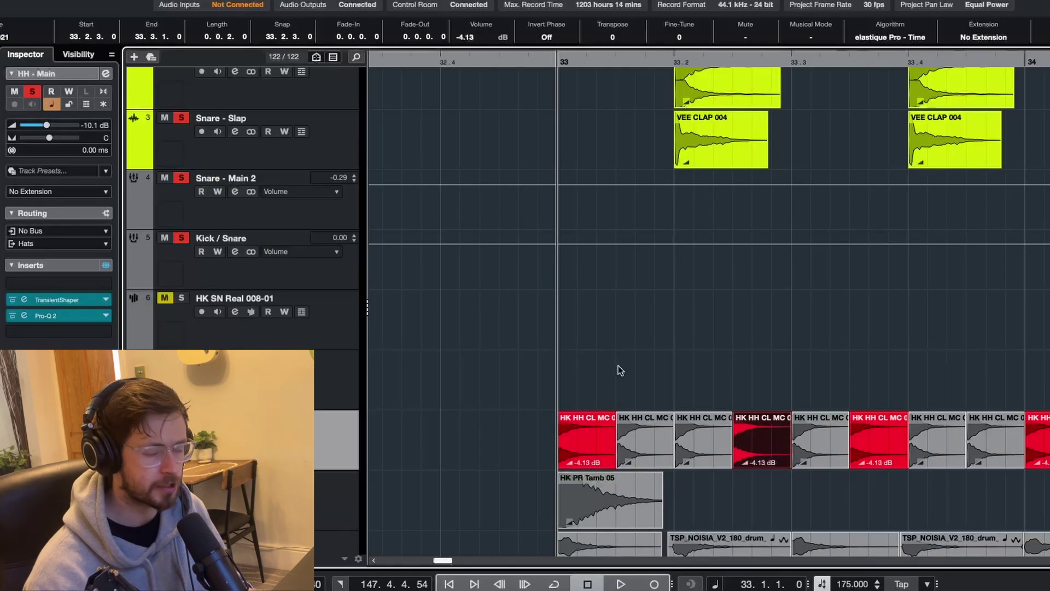
{"action": "key", "text": "space"}
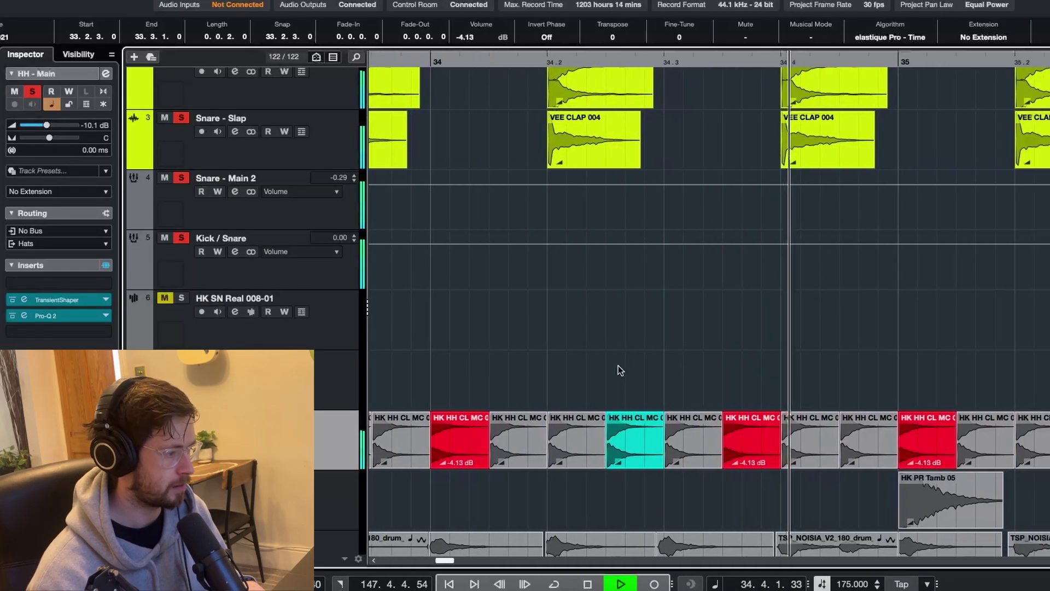
{"action": "key", "text": "space"}
Play the kick, snares and hi-hats with Tamb - Reverb added from just before bar 33
{"action": "left_click_drag", "start_coordinate": [513, 62], "coordinate": [438, 64]}
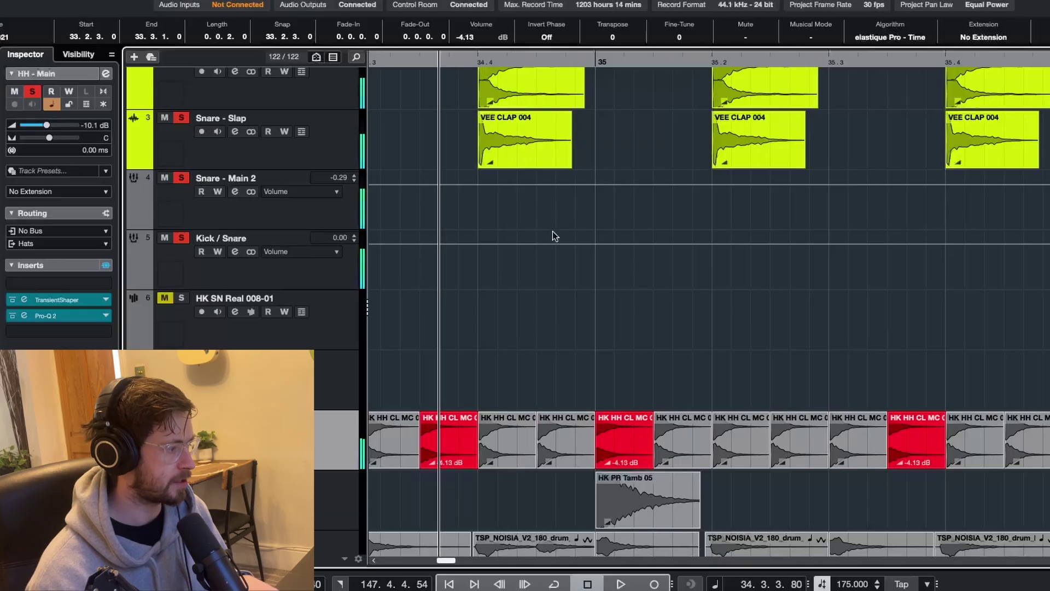
{"action": "scroll", "coordinate": [553, 239], "scroll_direction": "up", "scroll_amount": 1}
{"action": "scroll", "coordinate": [553, 238], "scroll_direction": "down", "scroll_amount": 4}
{"action": "left_click_drag", "start_coordinate": [438, 560], "coordinate": [435, 560]}
{"action": "left_click", "coordinate": [604, 60]}
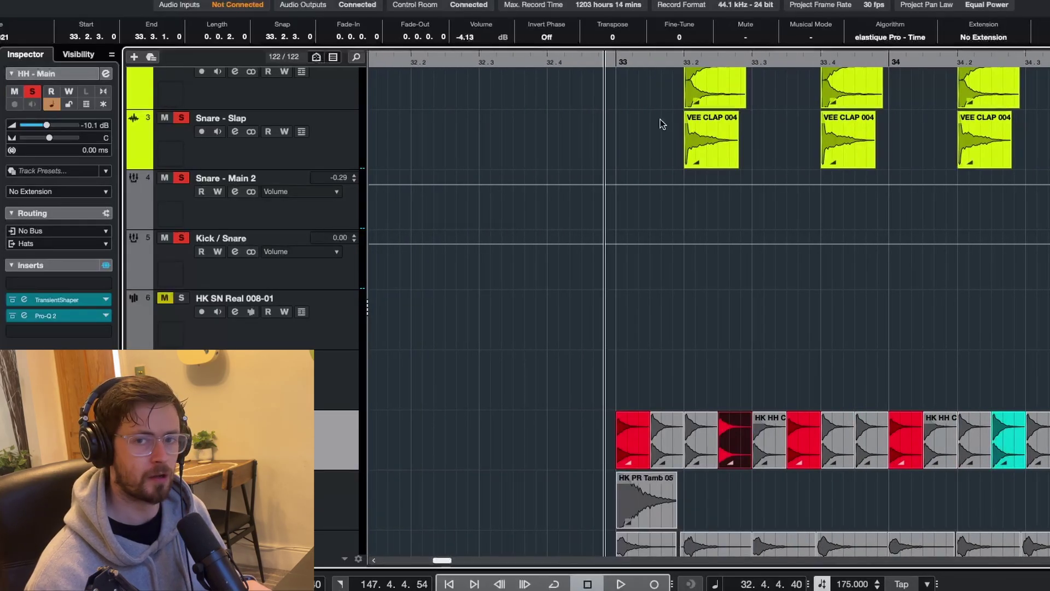
{"action": "key", "text": "space"}
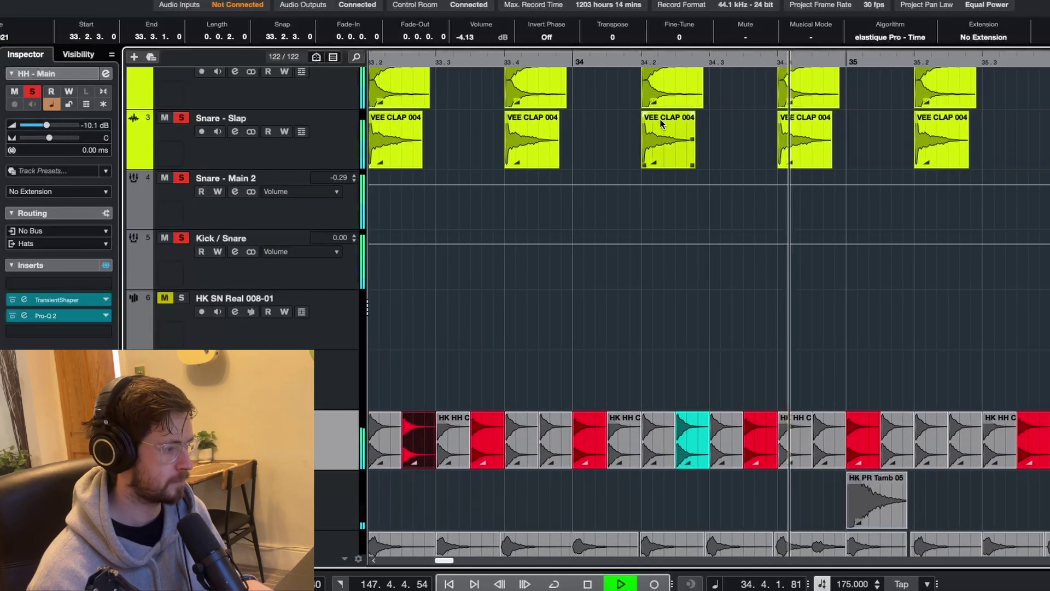
{"action": "key", "text": "space"}
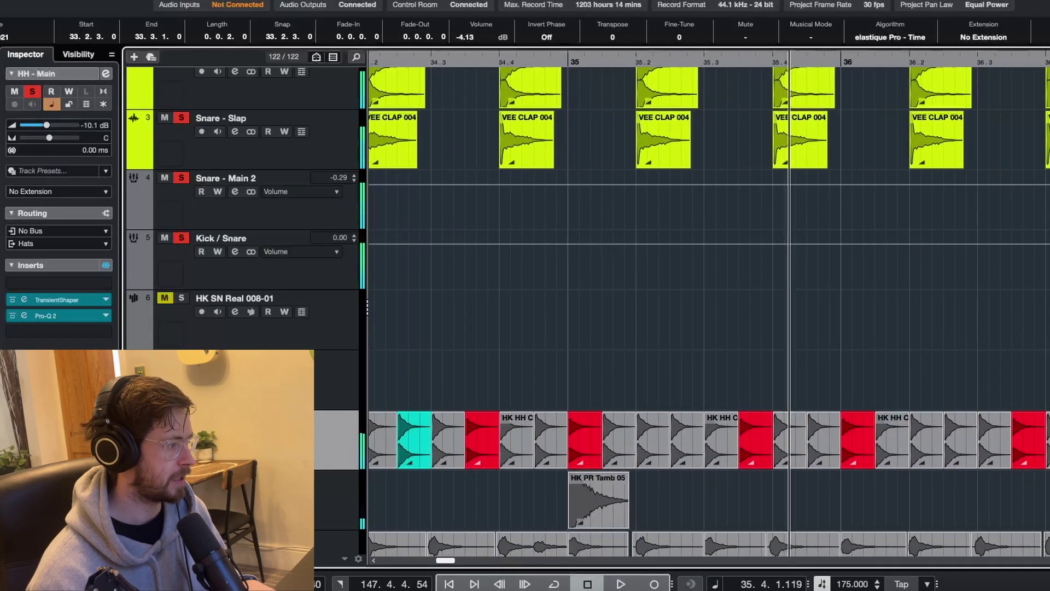
Open the FX 1-ValhallaRoom reverb fed by the Tamb - Reverb send, check its settings, and close it
{"action": "key", "text": "Down"}
{"action": "left_click_drag", "start_coordinate": [442, 560], "coordinate": [440, 560]}
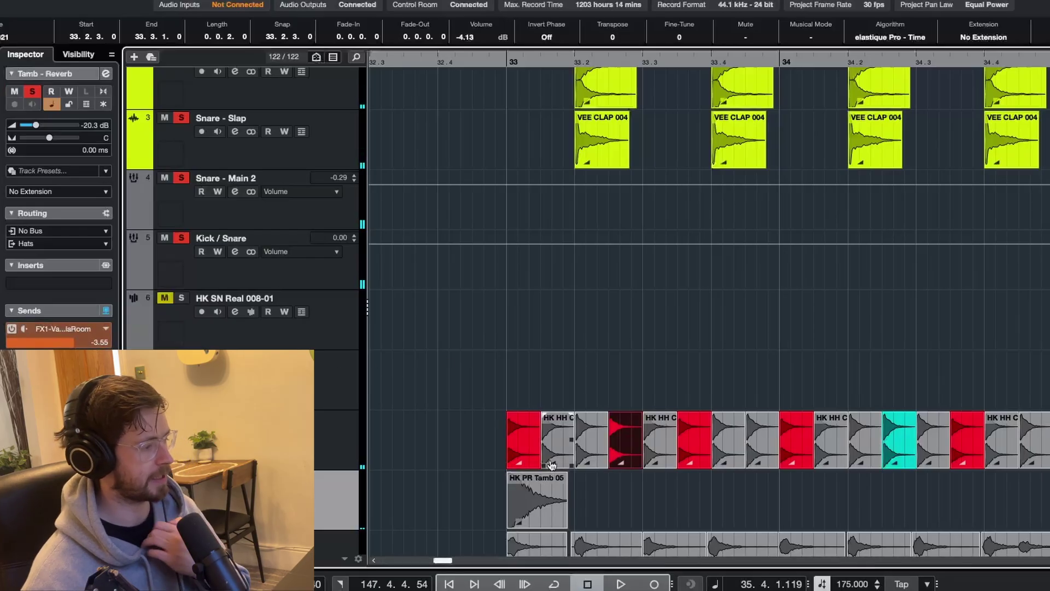
{"action": "double_click", "coordinate": [77, 327]}
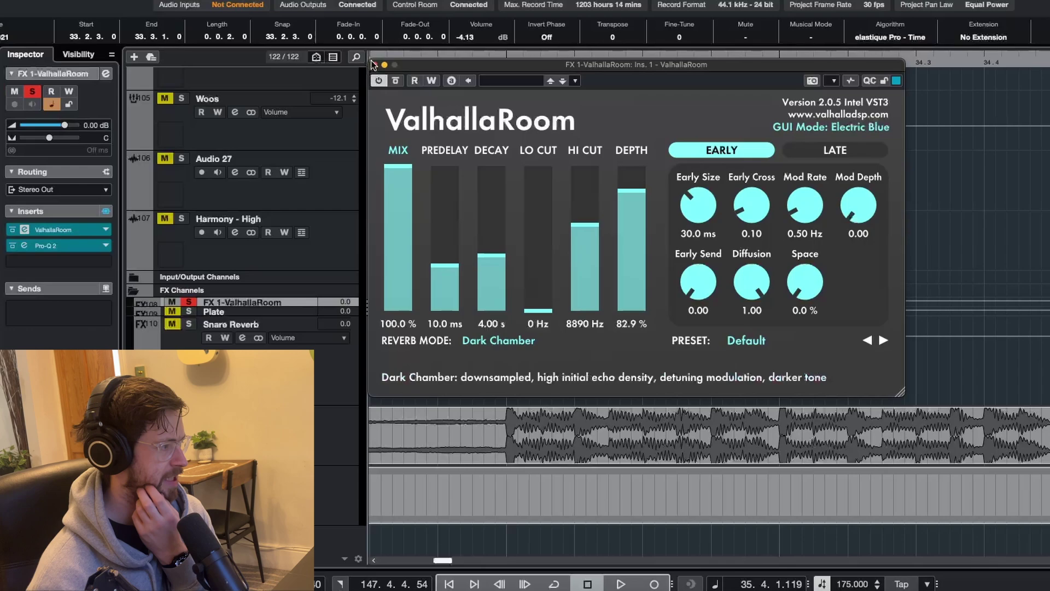
{"action": "left_click", "coordinate": [373, 64]}
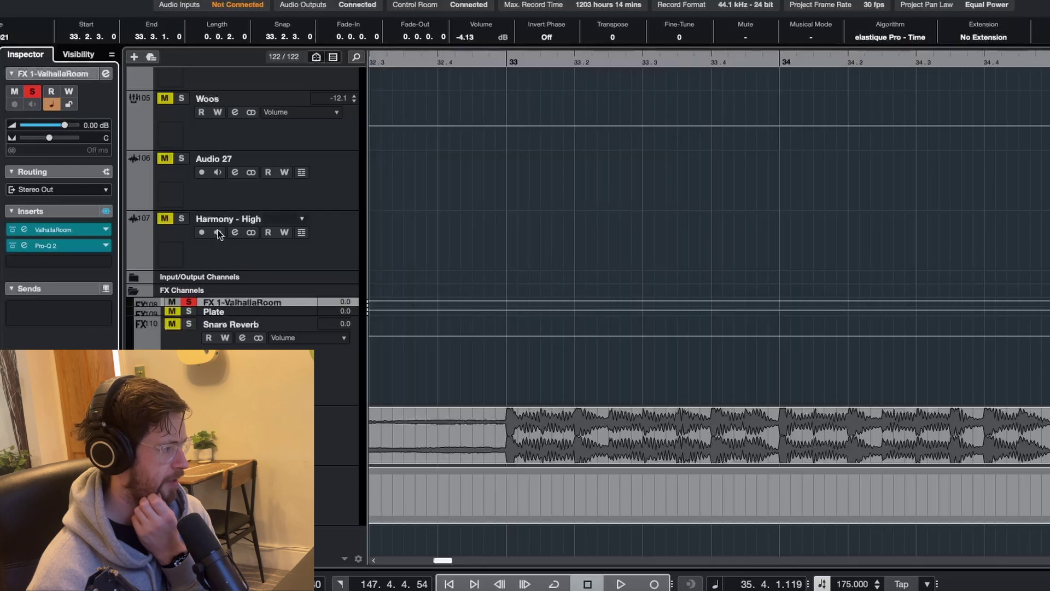
Remove the FX 1-ValhallaRoom solo and audition the Shaker 1/4 track alone from bar 33 up to bar 37
{"action": "left_click", "coordinate": [189, 302]}
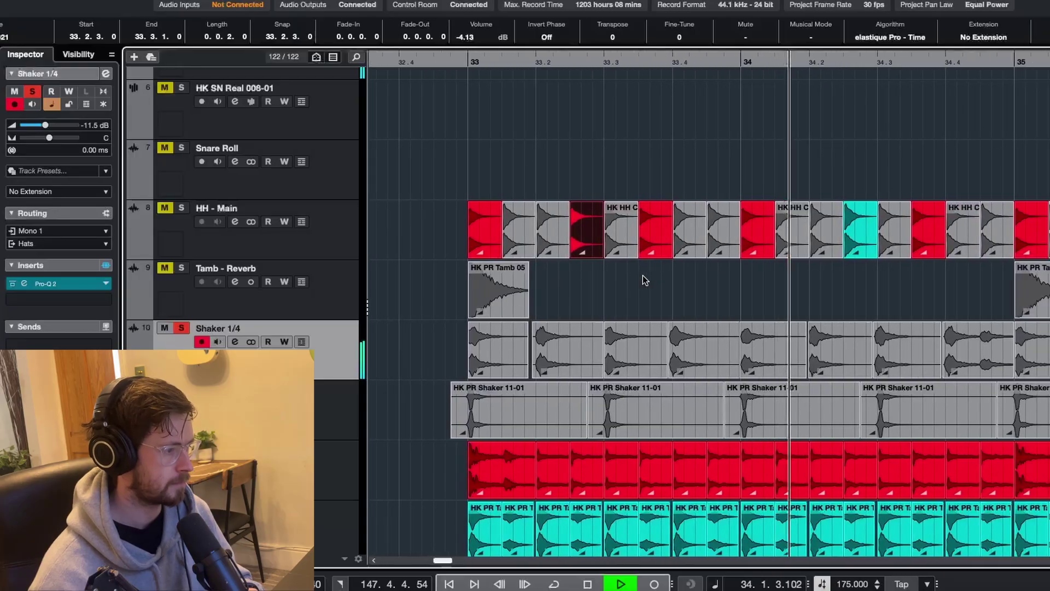
{"action": "key", "text": "space"}
{"action": "left_click", "coordinate": [663, 59]}
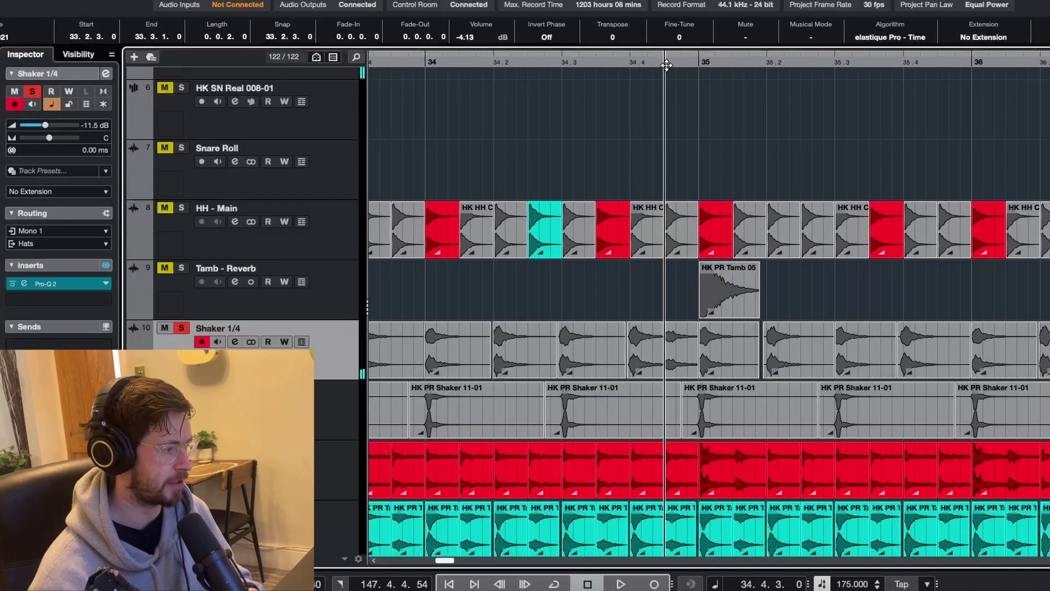
{"action": "left_click", "coordinate": [619, 64]}
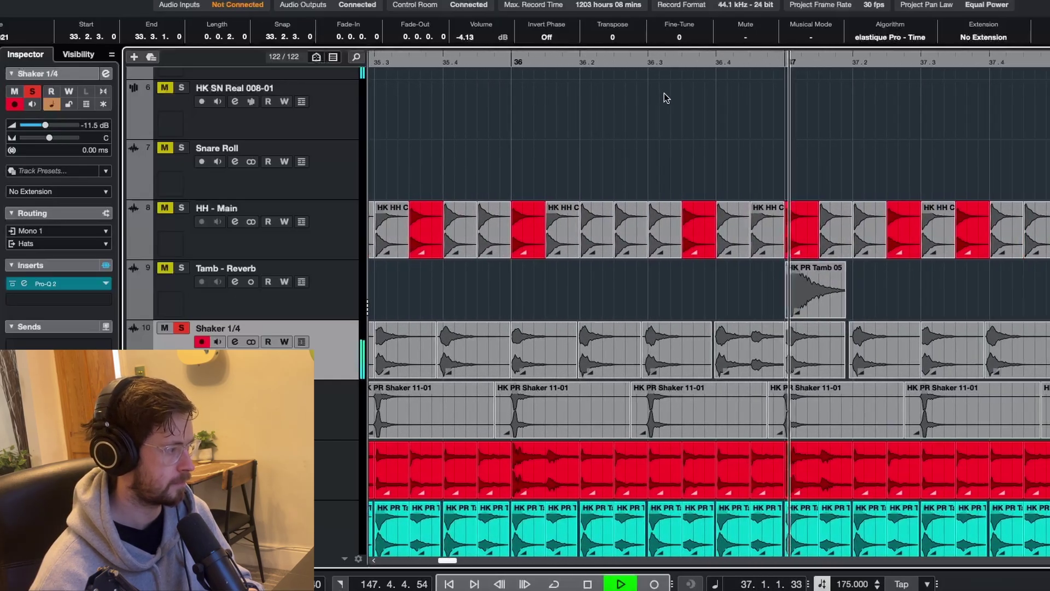
{"action": "key", "text": "space"}
Play Shaker 1/4 together with HH - Main from around bar 33
{"action": "left_click_drag", "start_coordinate": [463, 62], "coordinate": [627, 51]}
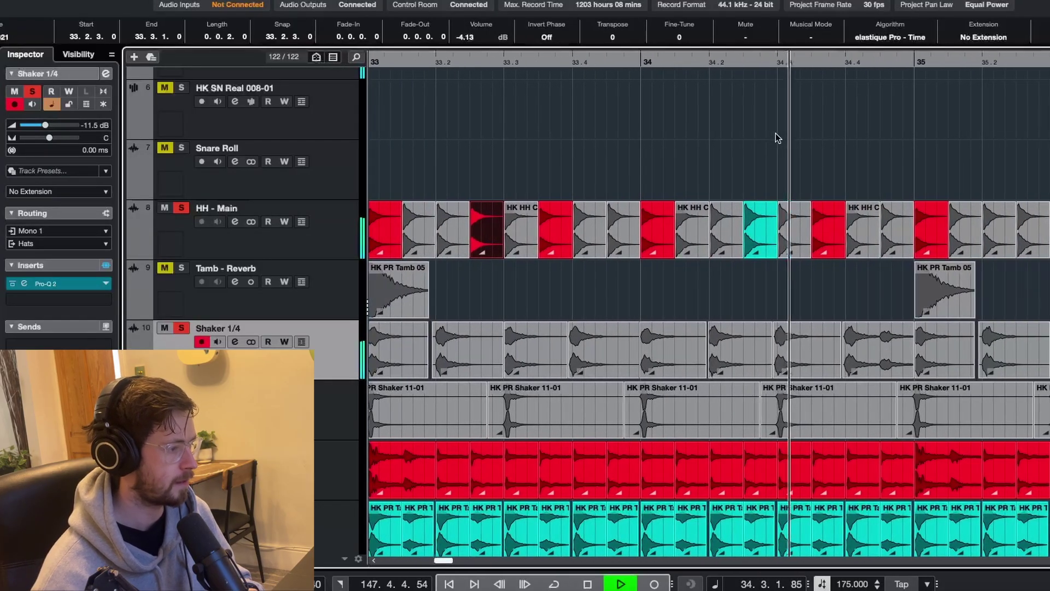
{"action": "key", "text": "space"}
Play the Long Shaker (R) track from just before bar 33, on its own and with the hi-hats, tambourine and Shaker 1/4 added
{"action": "left_click", "coordinate": [511, 62]}
{"action": "left_click_drag", "start_coordinate": [511, 62], "coordinate": [395, 71]}
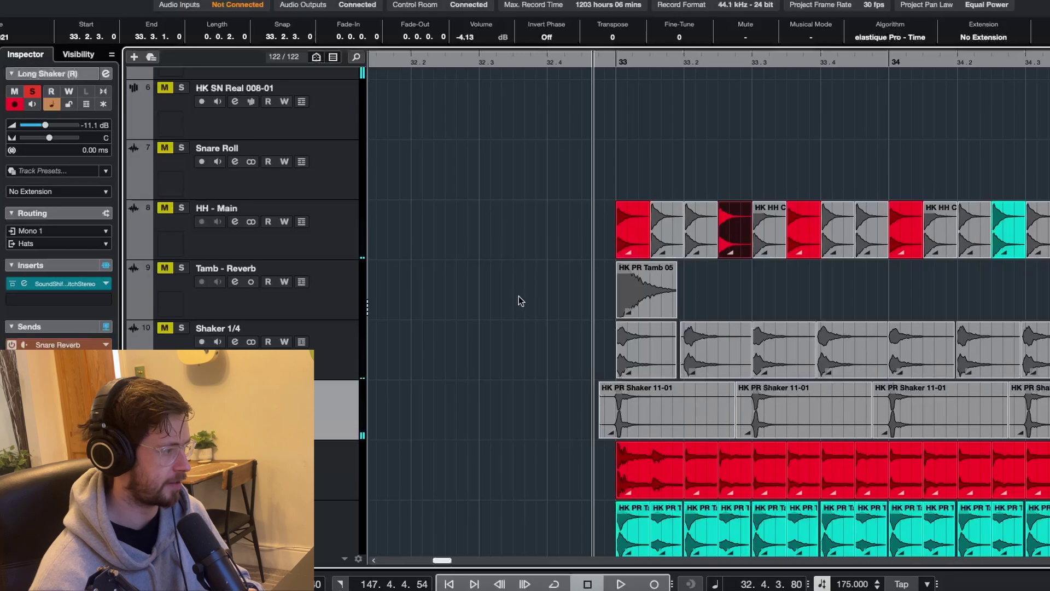
{"action": "key", "text": "space"}
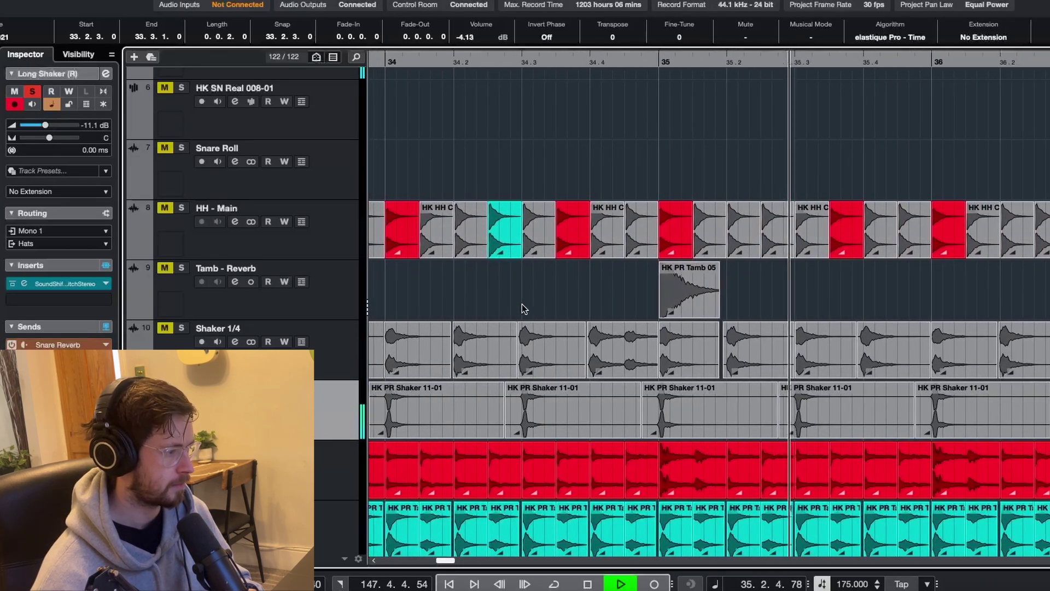
{"action": "key", "text": "space"}
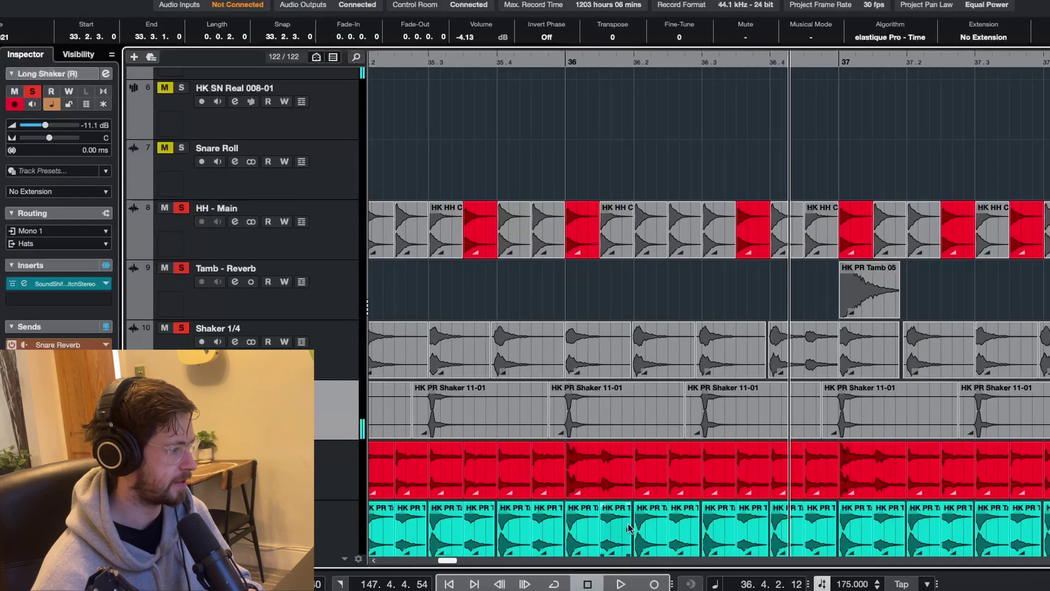
Select Rides - Breaks, solo it with the hi-hats, tambourine and both shakers, and play them together
{"action": "scroll", "coordinate": [475, 561], "scroll_direction": "left", "scroll_amount": 5}
{"action": "scroll", "coordinate": [475, 561], "scroll_direction": "down", "scroll_amount": 2}
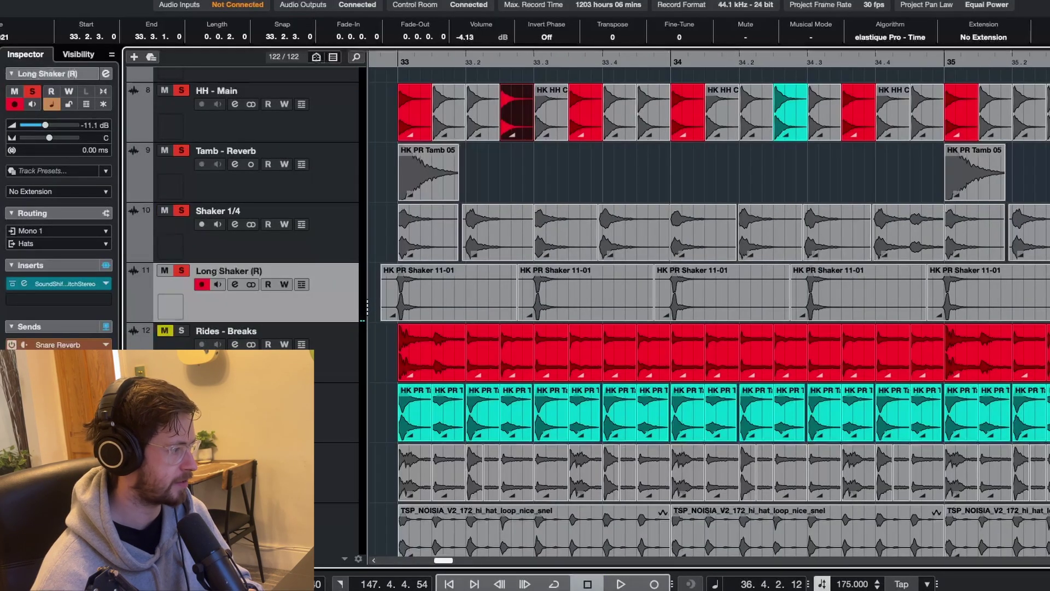
{"action": "left_click", "coordinate": [223, 332]}
{"action": "key", "text": "space"}
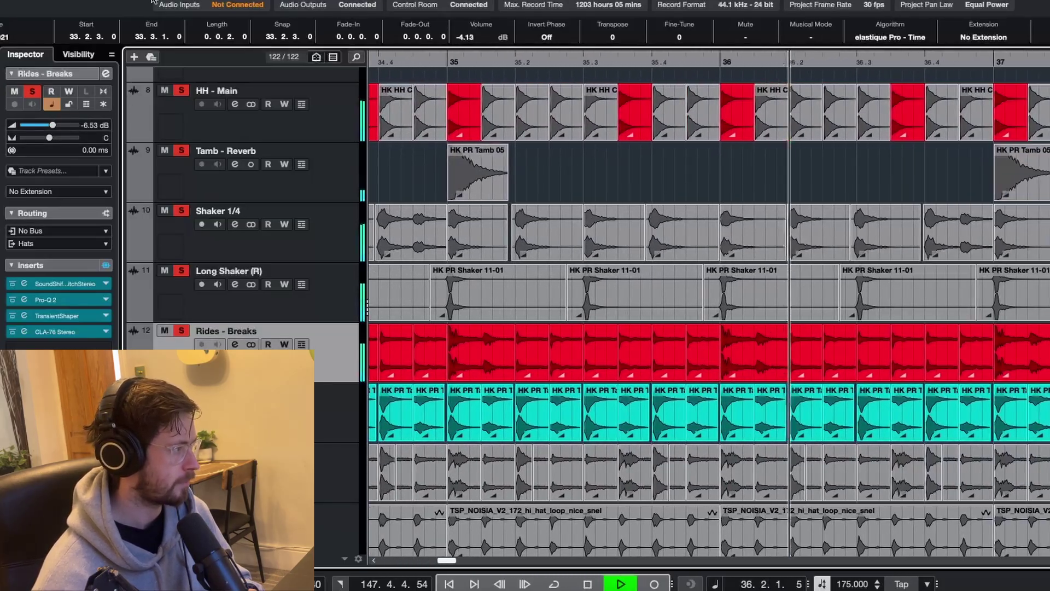
Solo Rides - Breaks by itself and play it around bar 36 and again from bar 33
{"action": "left_click", "coordinate": [182, 331]}
{"action": "key", "text": "space"}
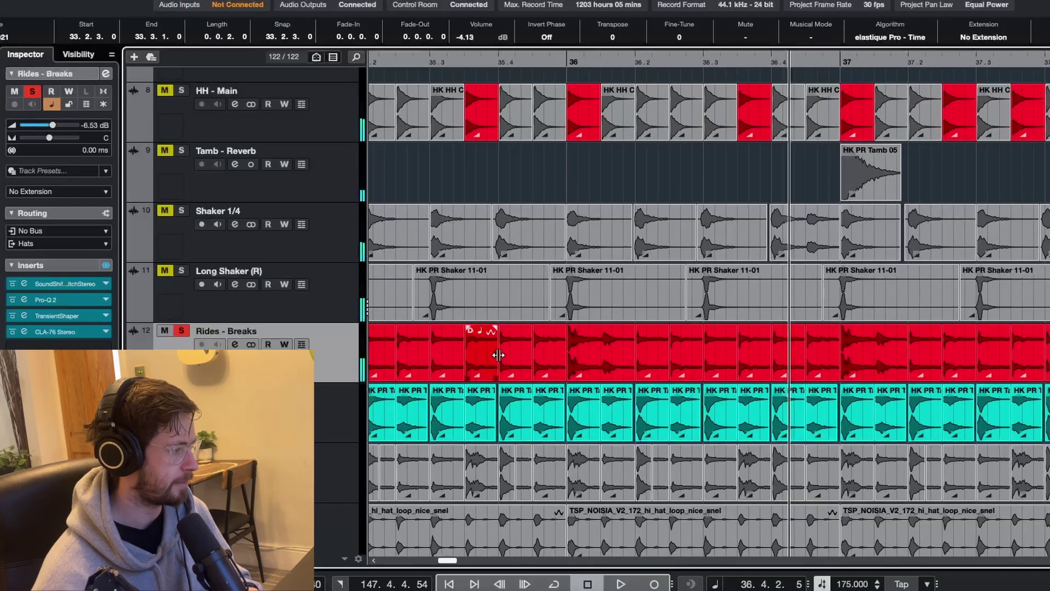
{"action": "key", "text": "space"}
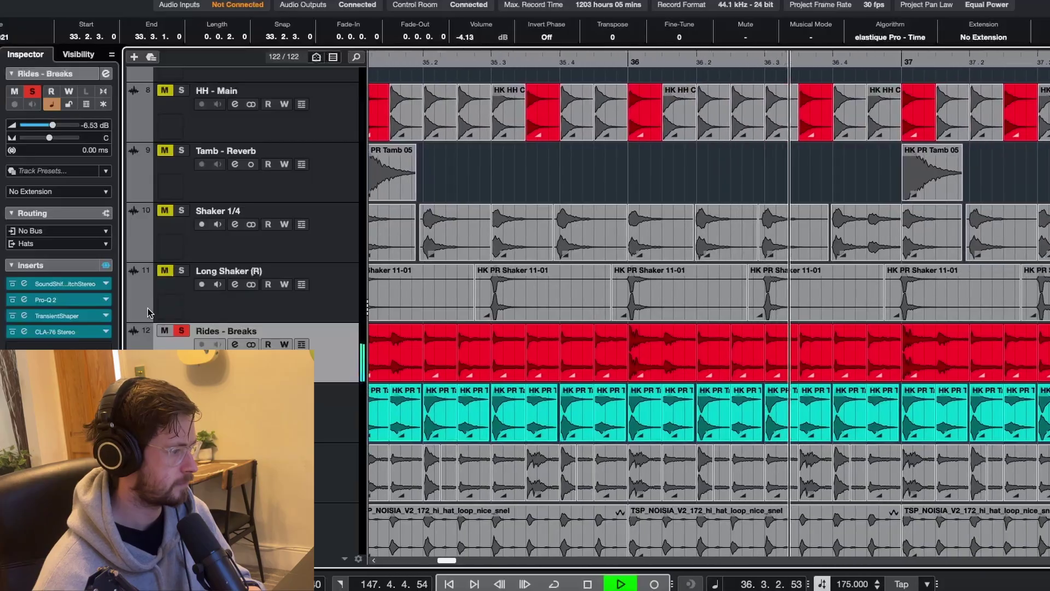
{"action": "key", "text": "space"}
{"action": "left_click", "coordinate": [596, 361]}
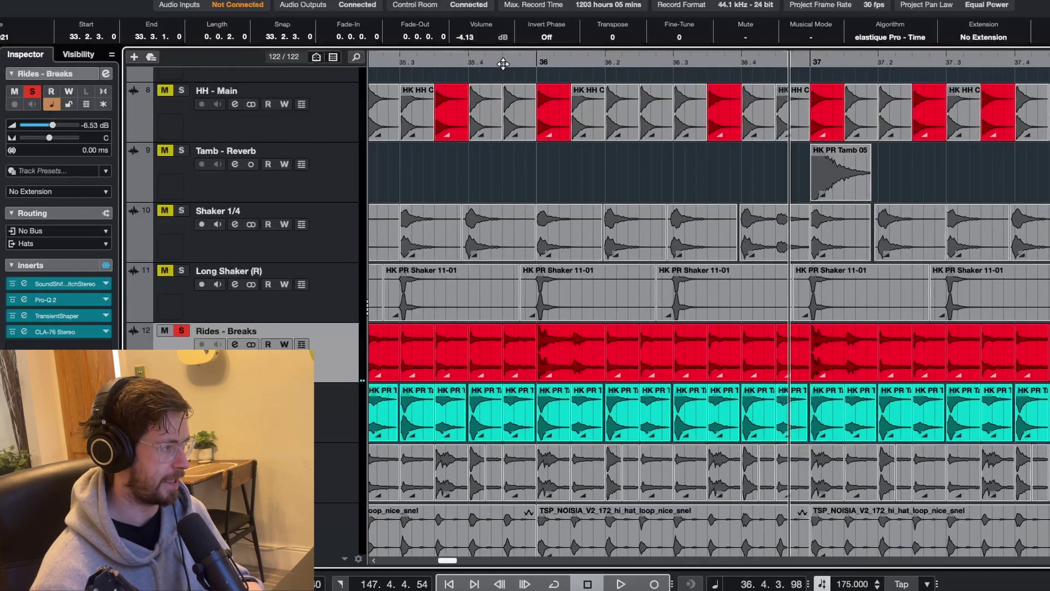
{"action": "left_click_drag", "start_coordinate": [362, 68], "coordinate": [558, 67]}
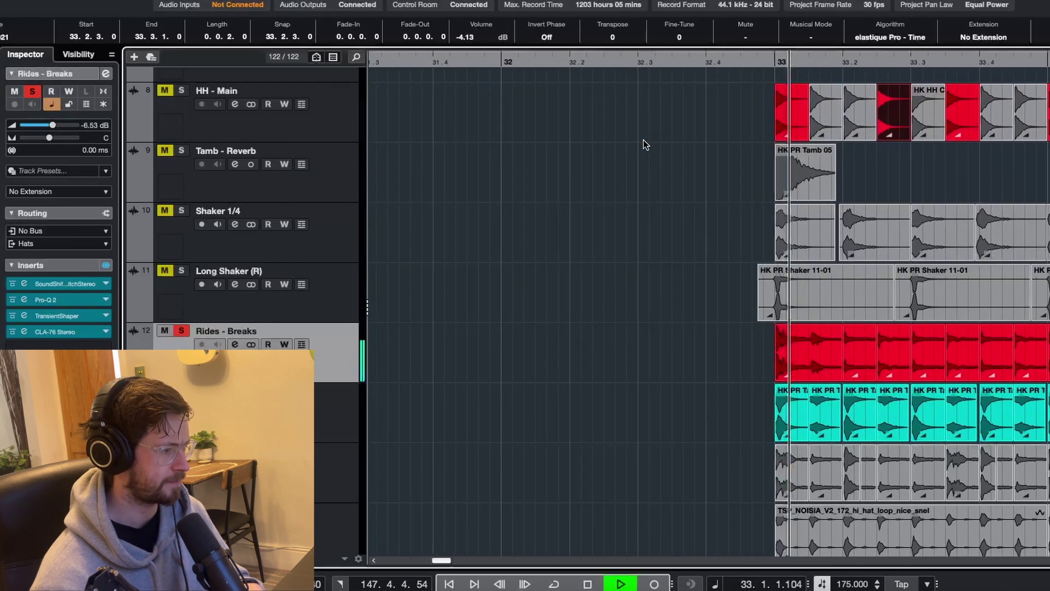
{"action": "key", "text": "space"}
Open the SoundShifter Pitch Stereo insert on Rides - Breaks and compare the track with the effect bypassed and active, playing from just before bar 33
{"action": "left_click", "coordinate": [55, 283]}
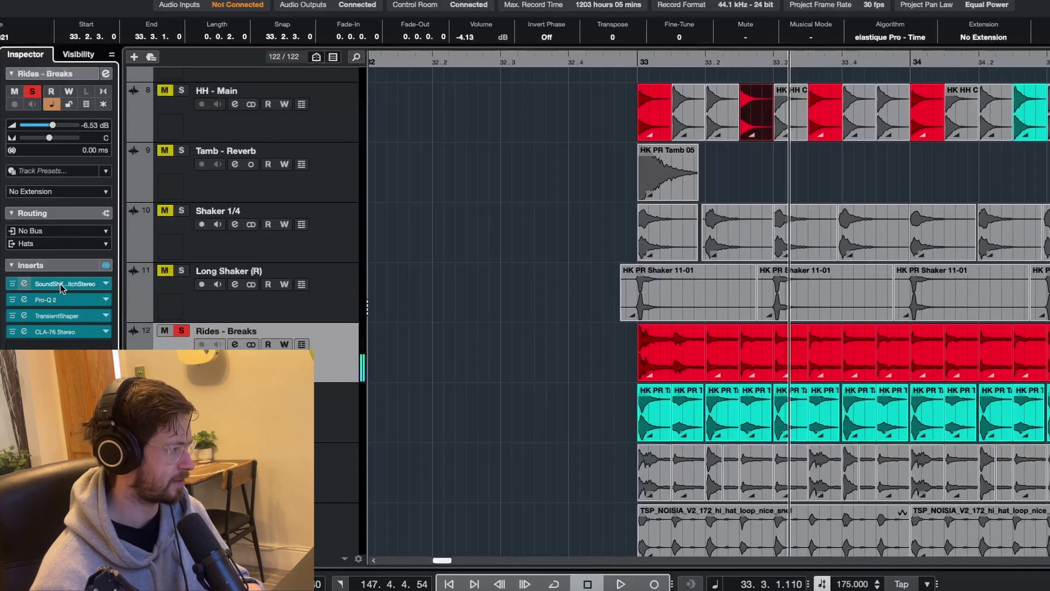
{"action": "left_click", "coordinate": [623, 60]}
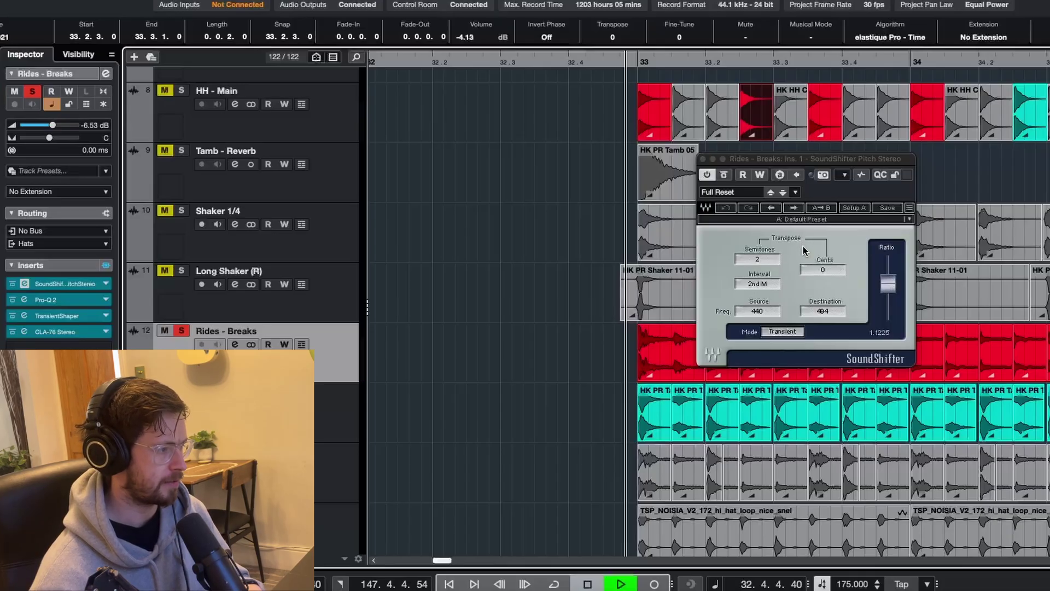
{"action": "left_click", "coordinate": [726, 176]}
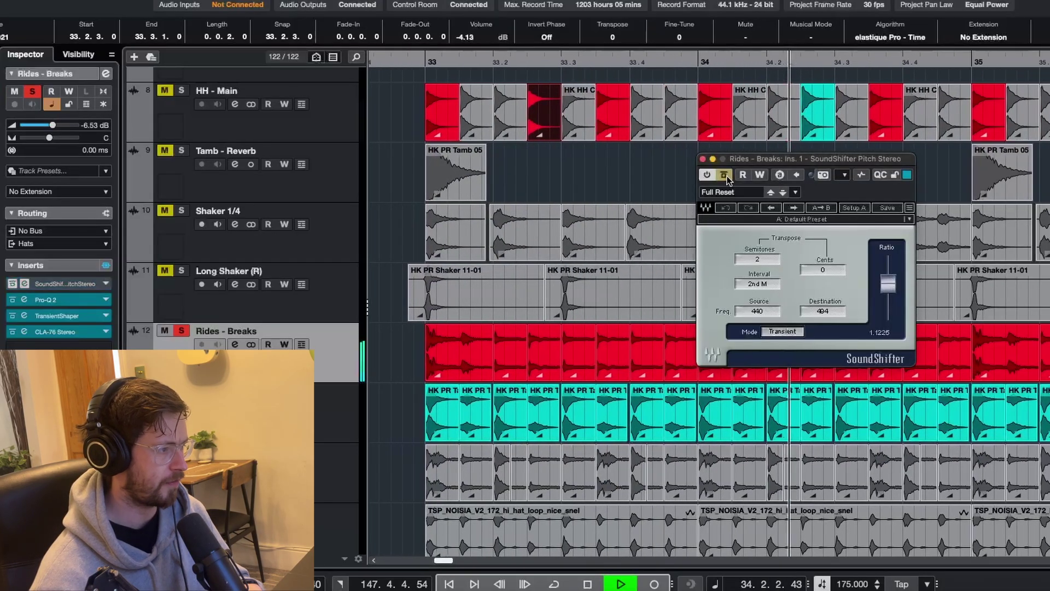
{"action": "left_click", "coordinate": [724, 176]}
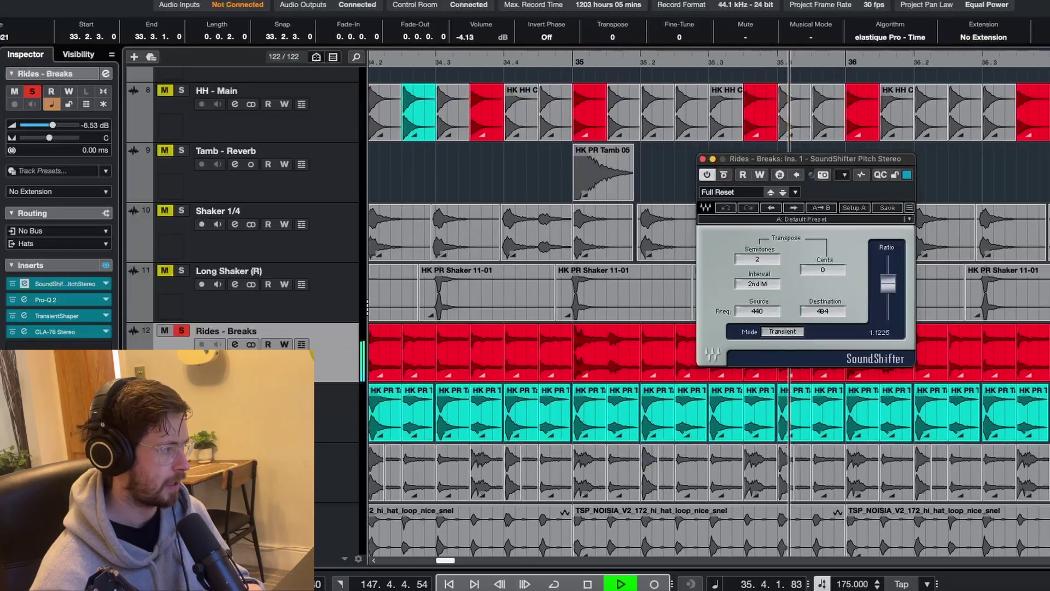
{"action": "key", "text": "space"}
Open the Pro-Q 2 insert on Rides - Breaks to examine its EQ curve, and move its window aside
{"action": "left_click", "coordinate": [67, 290]}
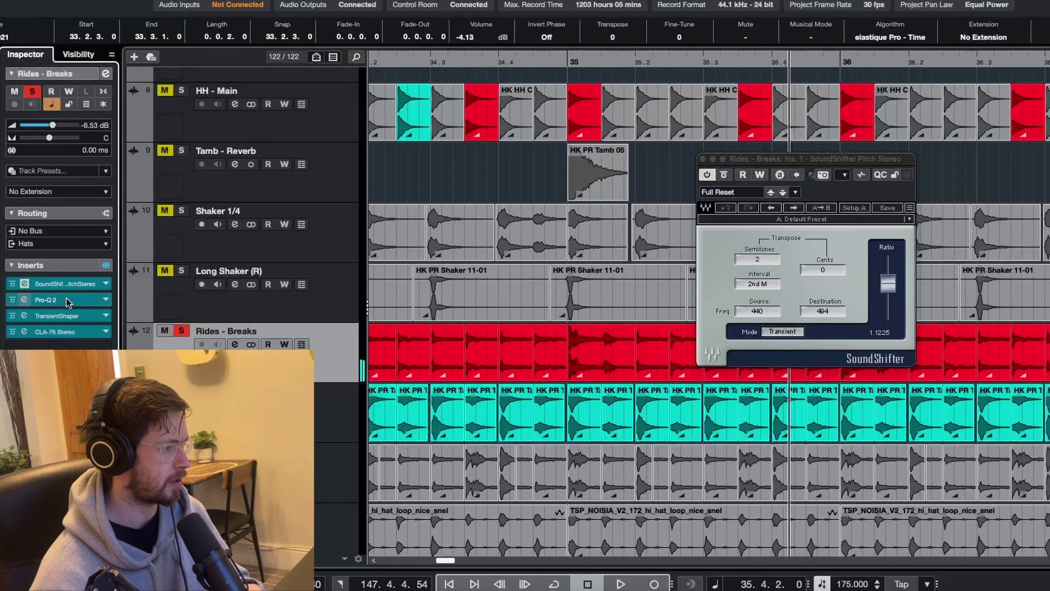
{"action": "left_click", "coordinate": [67, 298]}
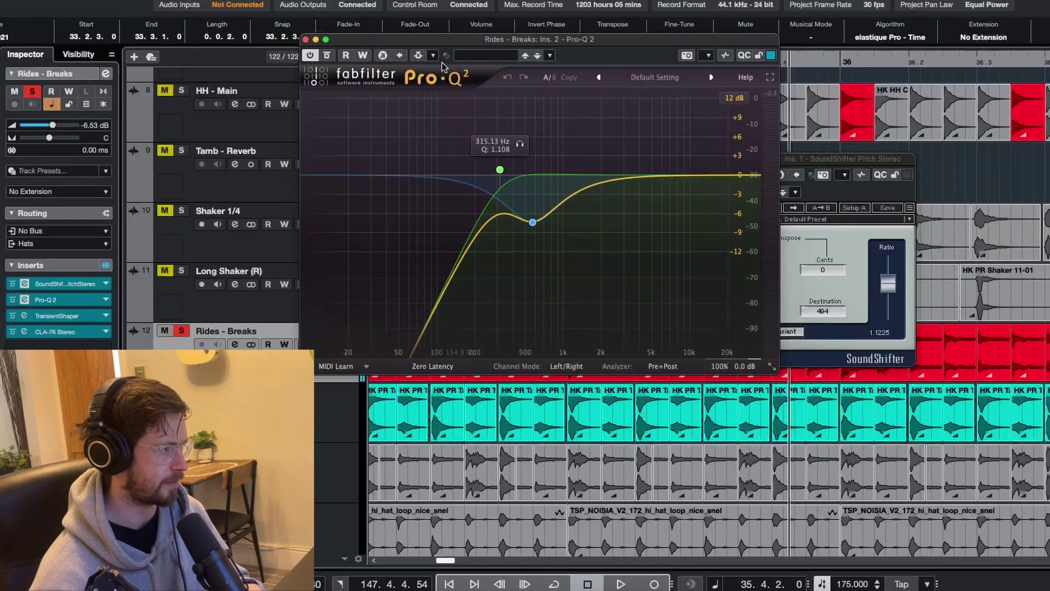
{"action": "left_click_drag", "start_coordinate": [442, 66], "coordinate": [456, 73]}
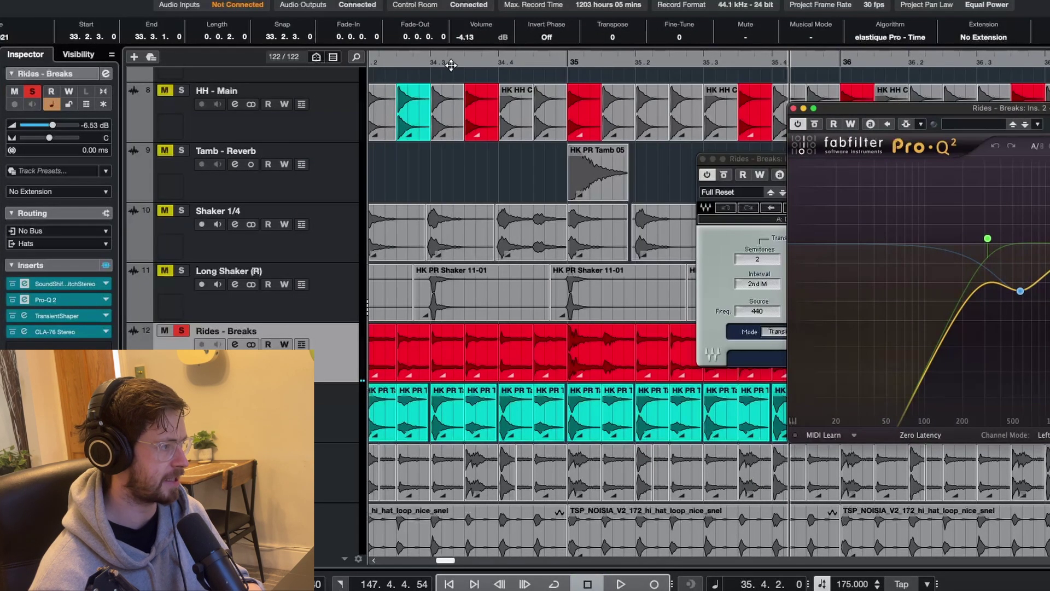
Close the effect windows and play the HH - Tamborine track on its own from just before bar 33
{"action": "left_click_drag", "start_coordinate": [451, 65], "coordinate": [491, 77]}
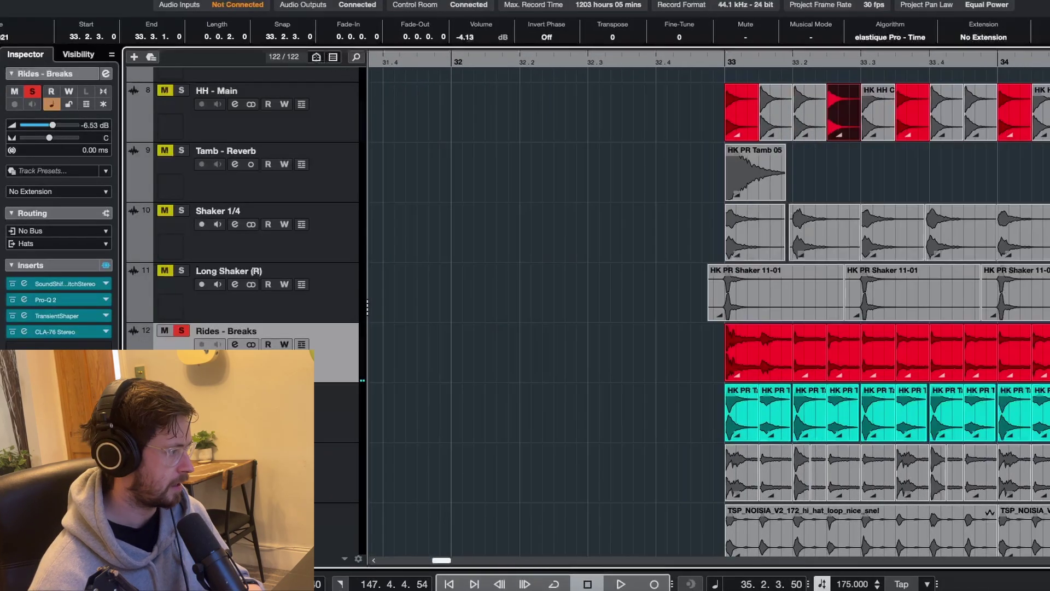
{"action": "left_click", "coordinate": [173, 410]}
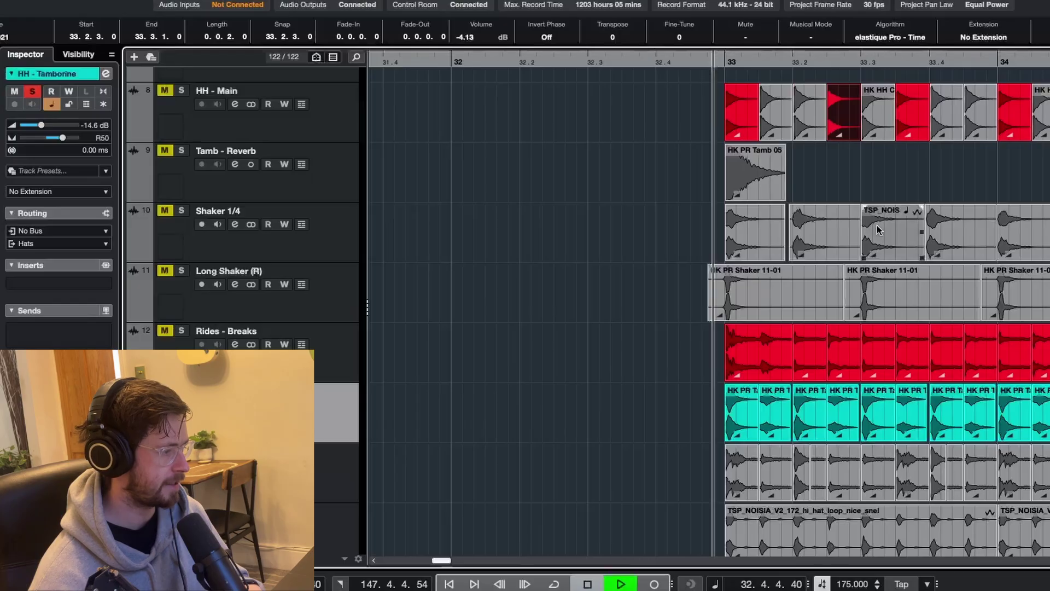
{"action": "key", "text": "space"}
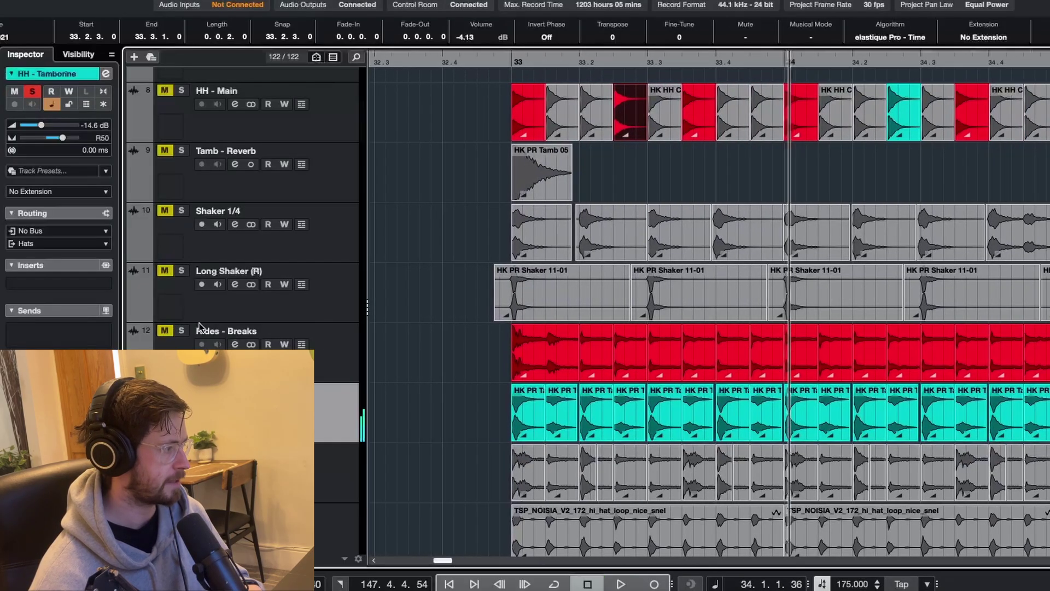
Play HH - Tamborine together with the soloed hi-hats, shakers and Rides - Breaks from around bar 33
{"action": "scroll", "coordinate": [534, 141], "scroll_direction": "down", "scroll_amount": 3}
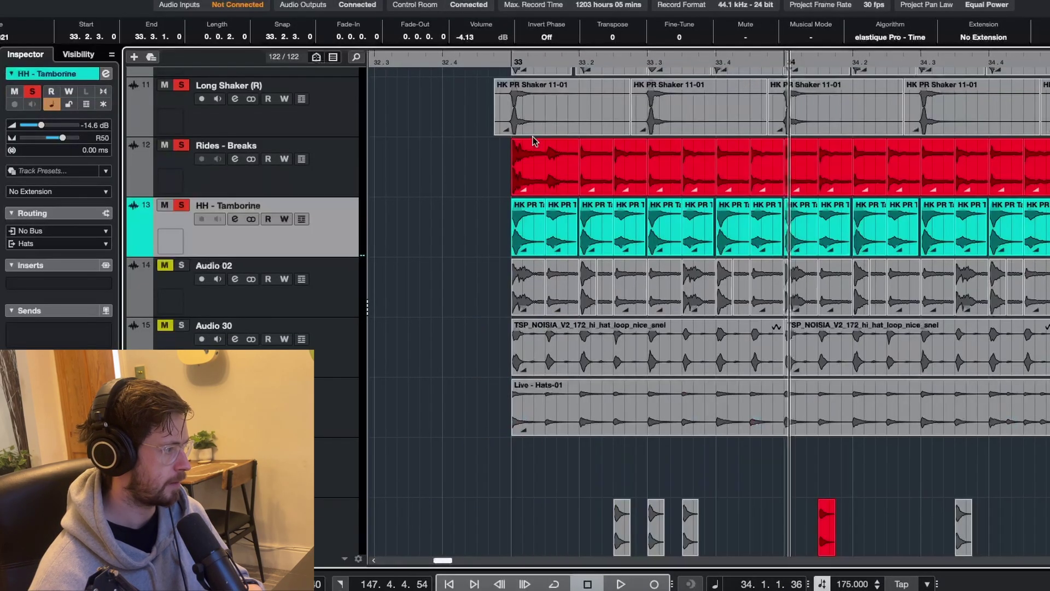
{"action": "left_click", "coordinate": [462, 63]}
{"action": "scroll", "coordinate": [841, 386], "scroll_direction": "up", "scroll_amount": 1}
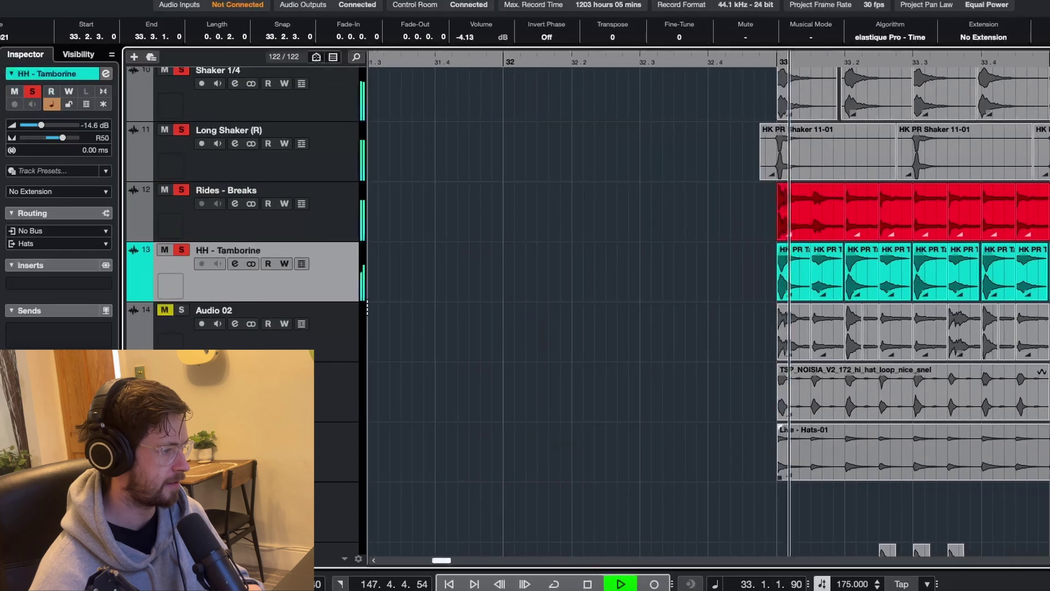
{"action": "scroll", "coordinate": [1026, 459], "scroll_direction": "up", "scroll_amount": 1}
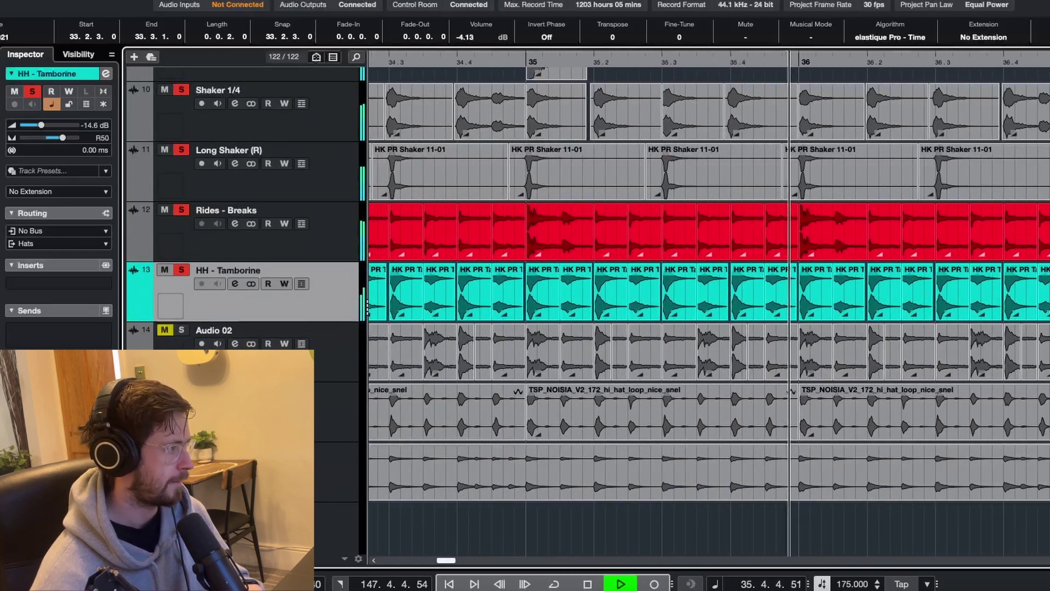
{"action": "key", "text": "space"}
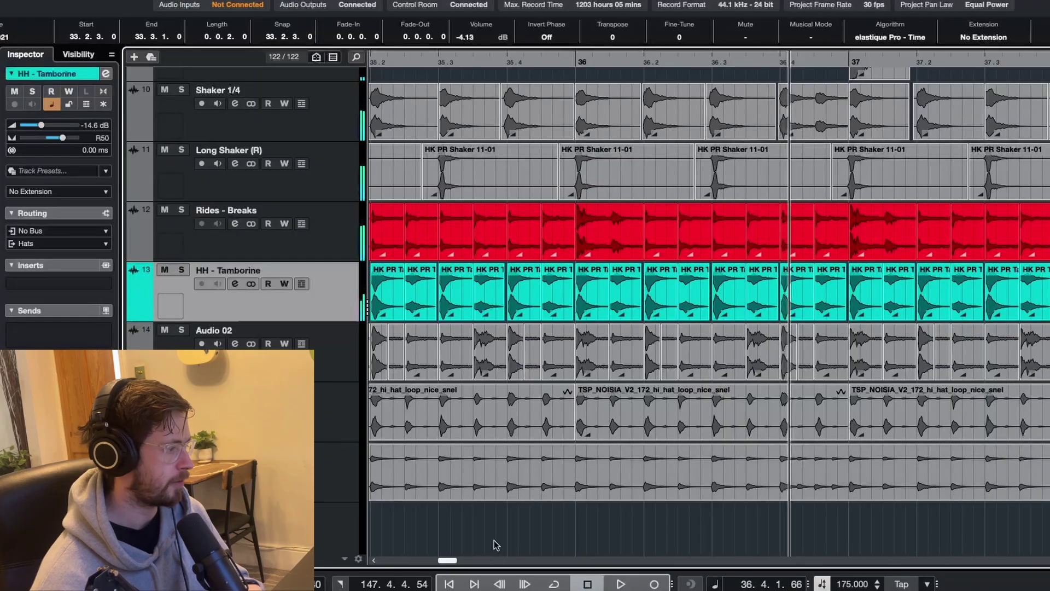
Solo the Audio 02 track alone and play it from around bar 33
{"action": "left_click_drag", "start_coordinate": [450, 562], "coordinate": [446, 561]}
{"action": "left_click", "coordinate": [180, 330]}
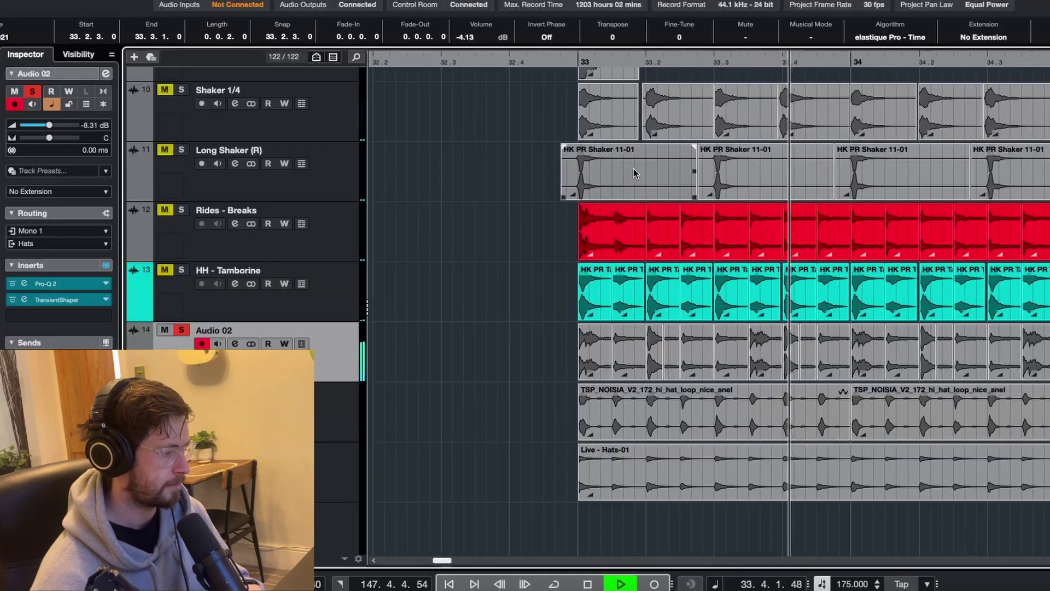
{"action": "key", "text": "space"}
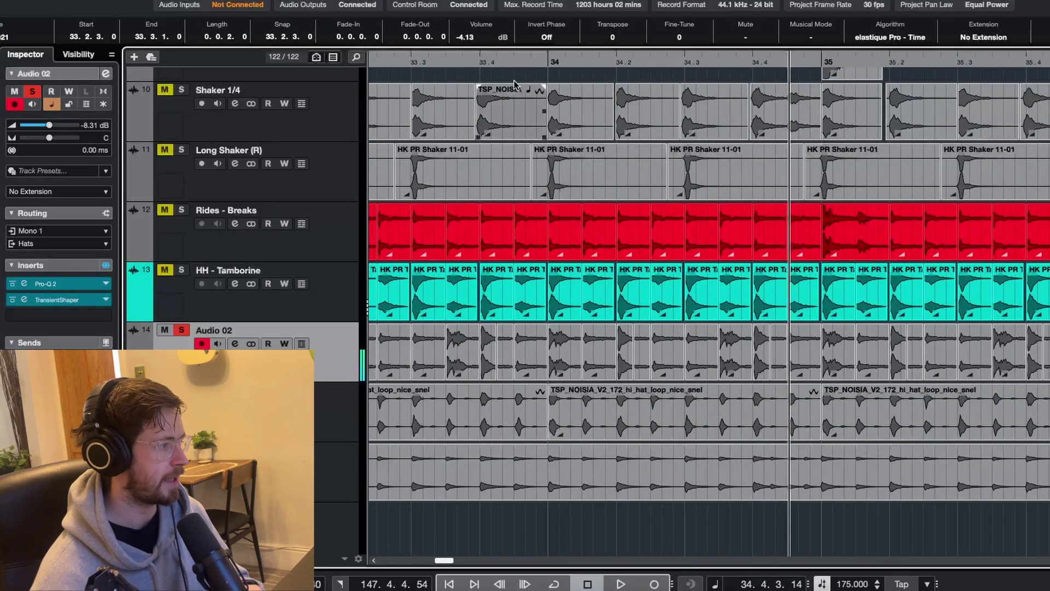
Select the Audio 02 event at bar 33 and the one at 33.2 for inspection, and replay the soloed track from just before bar 33
{"action": "left_click_drag", "start_coordinate": [494, 62], "coordinate": [479, 62]}
{"action": "mouse_move", "coordinate": [382, 69]}
{"action": "left_mouse_down"}
{"action": "mouse_move", "coordinate": [360, 71]}
{"action": "mouse_move", "coordinate": [397, 69]}
{"action": "left_mouse_up"}
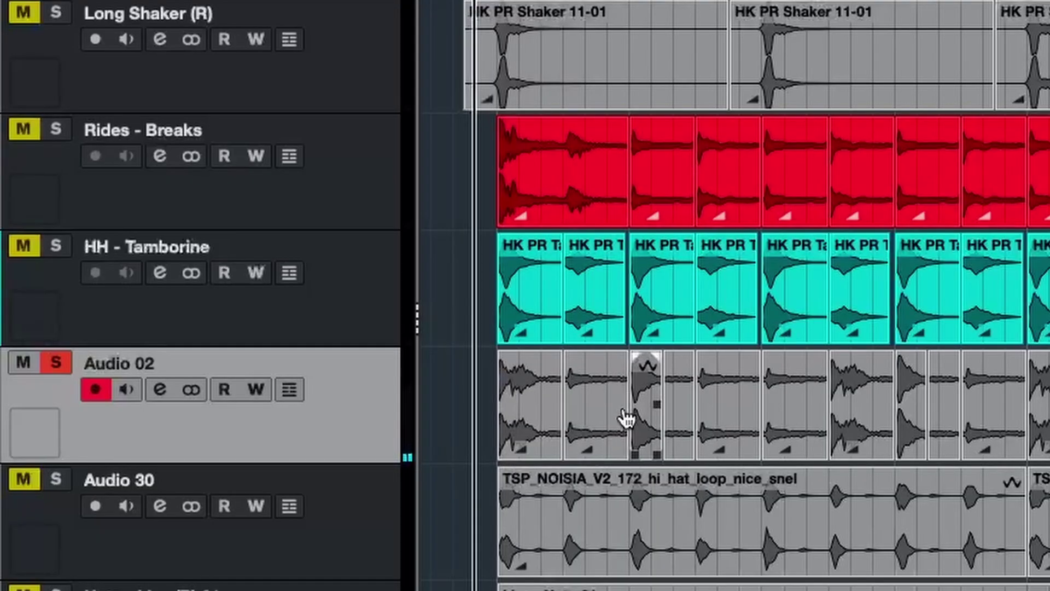
{"action": "left_click", "coordinate": [517, 405]}
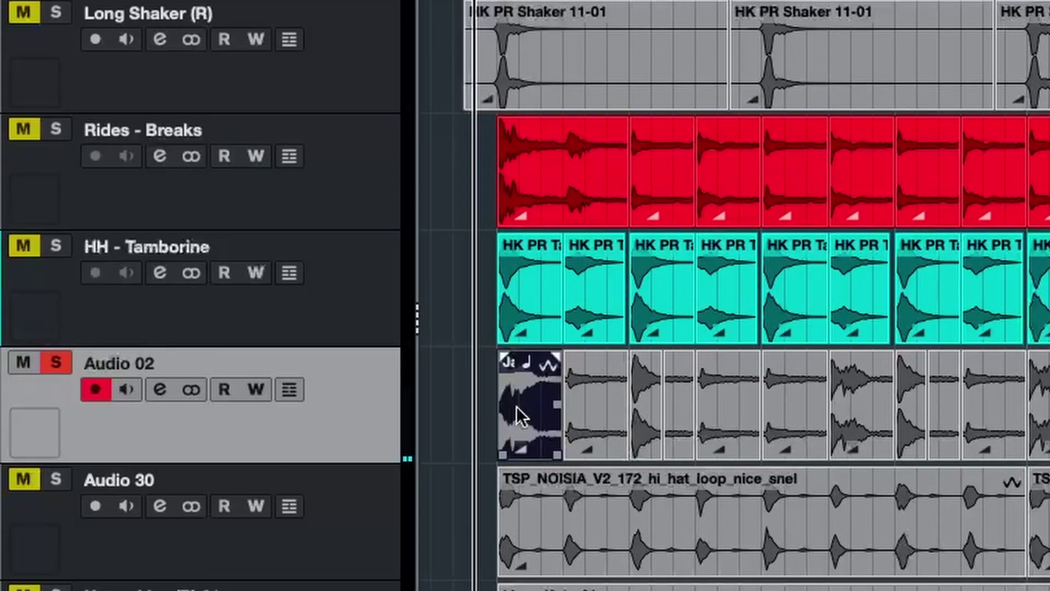
{"action": "left_click", "coordinate": [637, 398]}
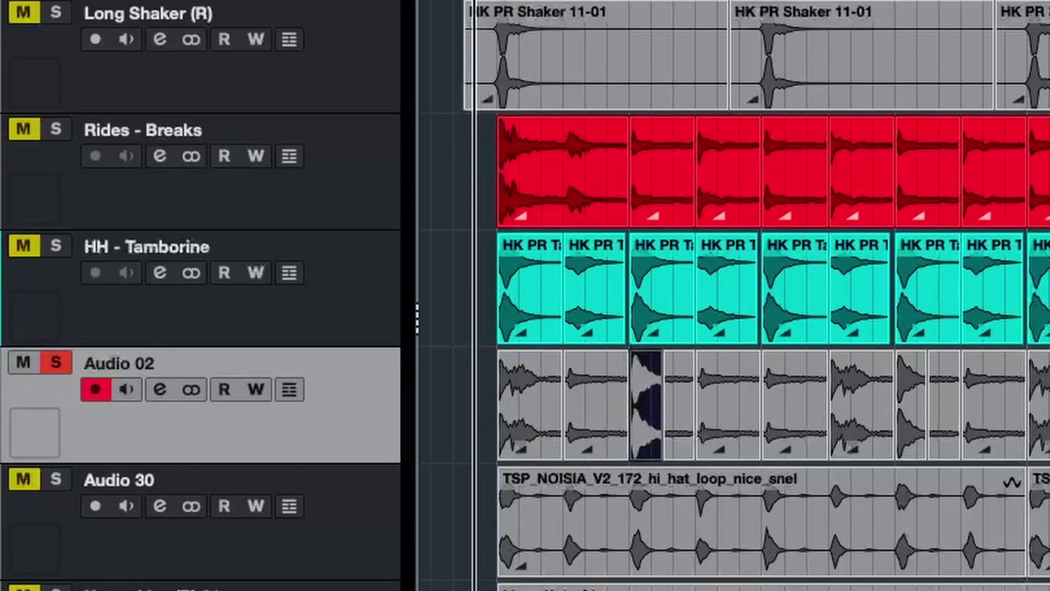
{"action": "key", "text": "space"}
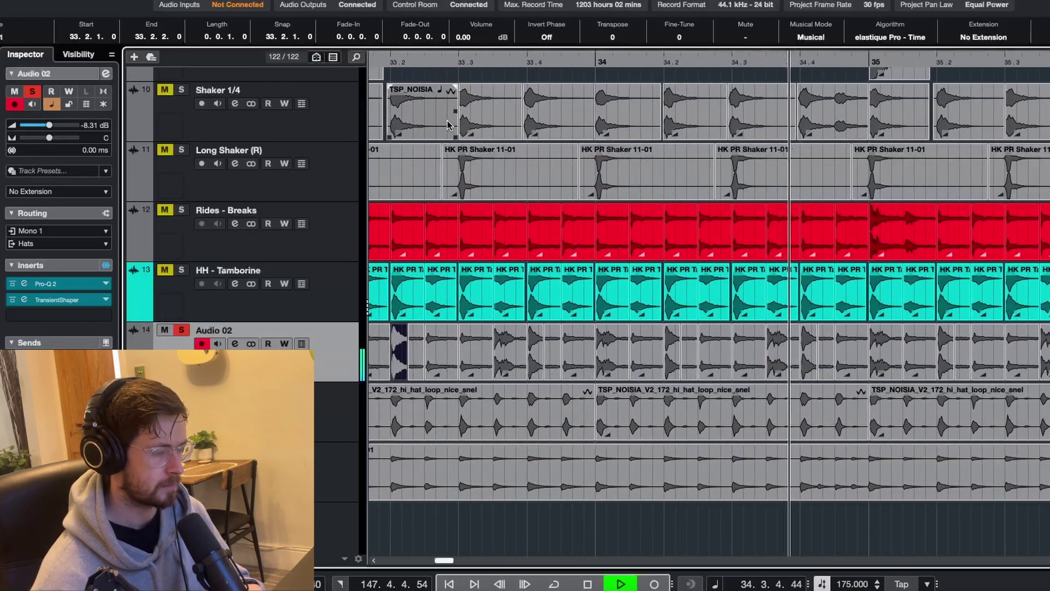
{"action": "key", "text": "space"}
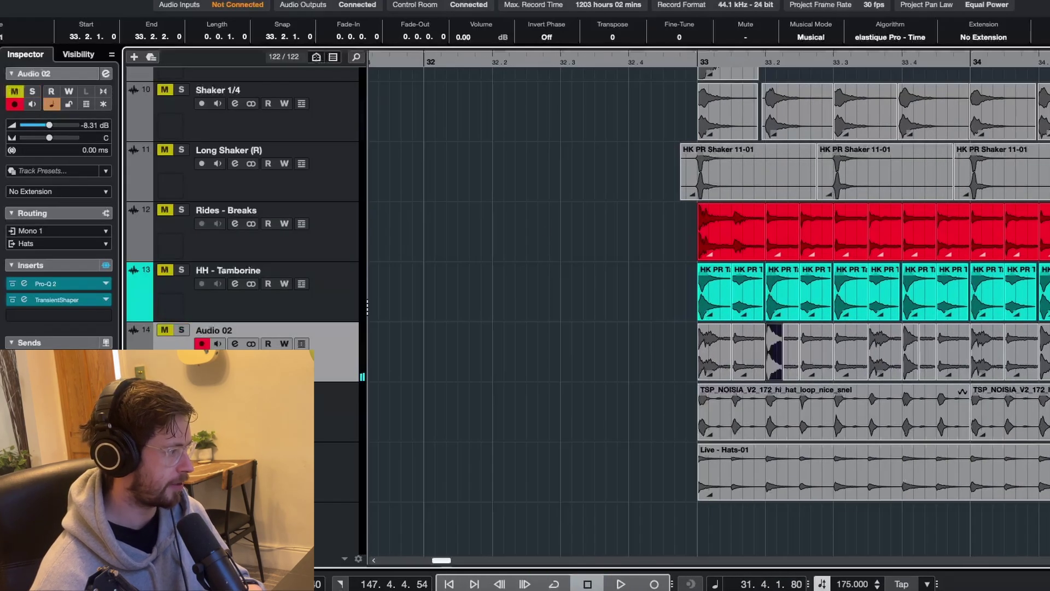
Solo the Audio 30 hi-hat loop track and play it alone several times from just before bar 33
{"action": "key", "text": "Down"}
{"action": "key", "text": "space"}
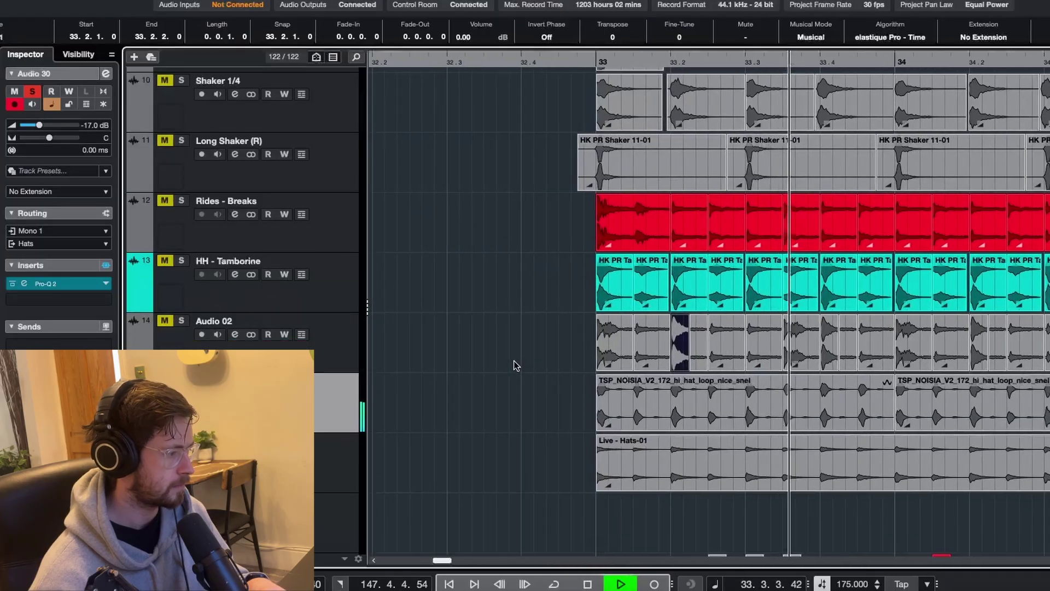
{"action": "key", "text": "space"}
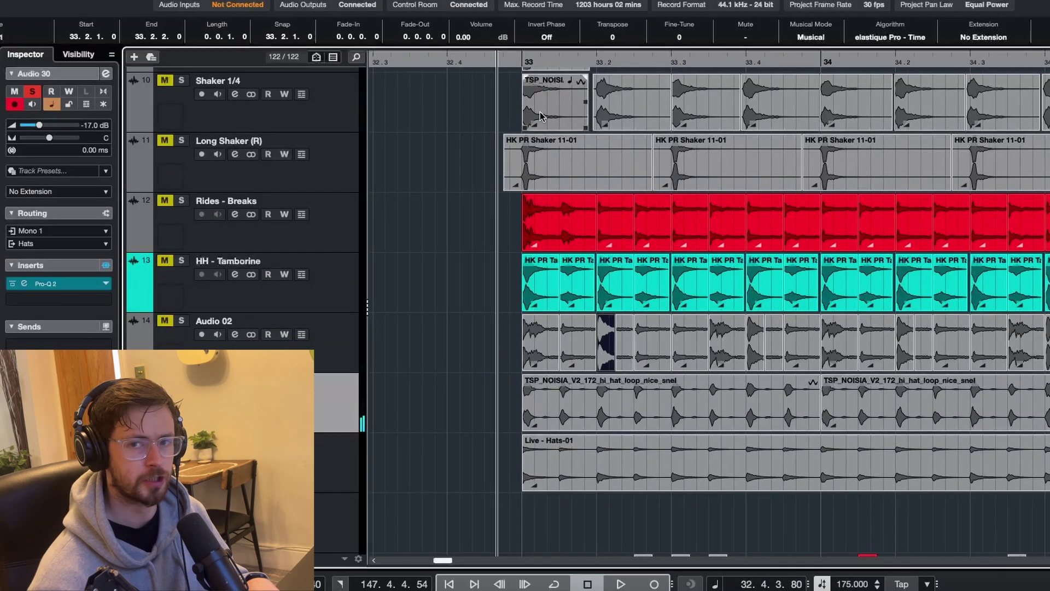
{"action": "scroll", "coordinate": [540, 116], "scroll_direction": "left", "scroll_amount": 5}
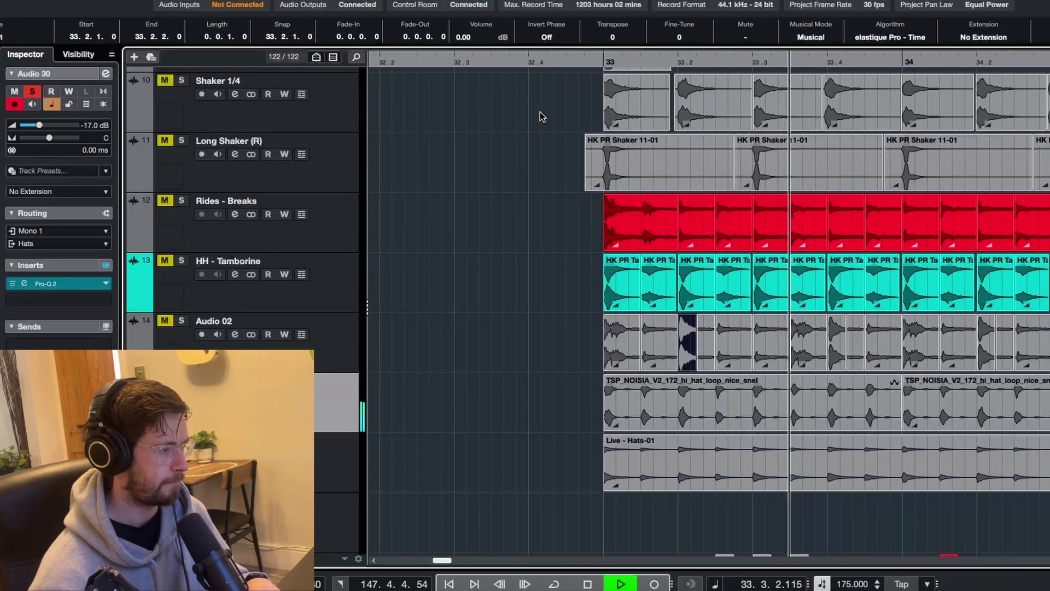
{"action": "key", "text": "space"}
{"action": "key", "text": "space"}
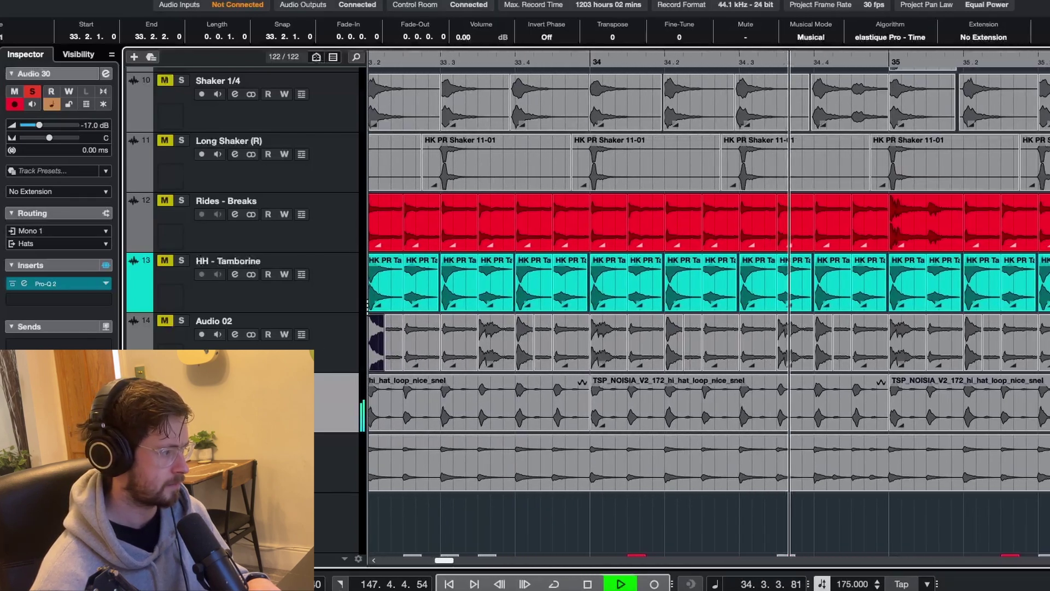
{"action": "key", "text": "space"}
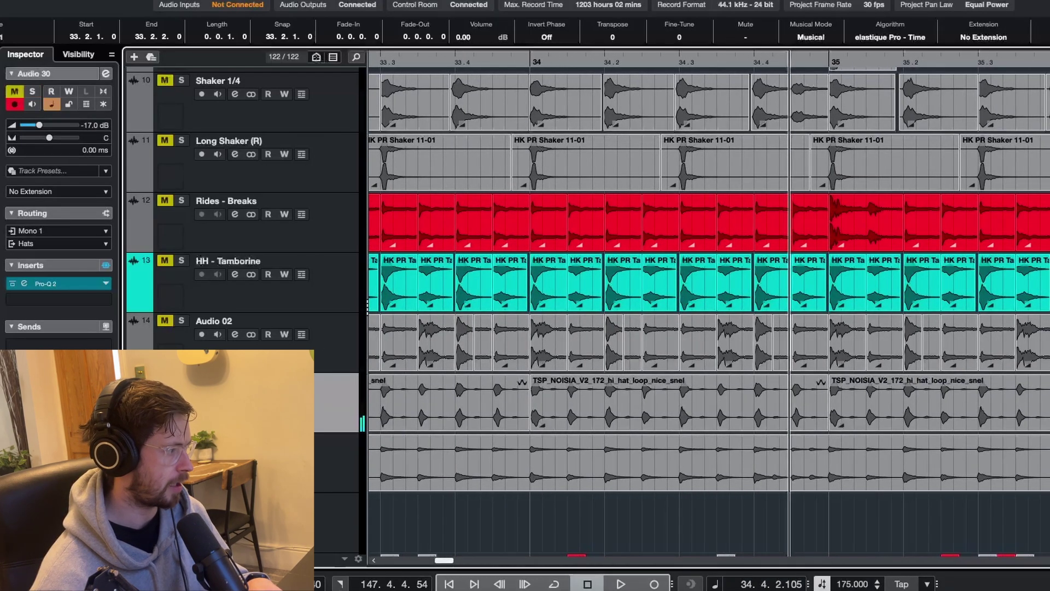
Play the live hats track alone, and together with the snare and all hi-hat, tambourine, shaker and ride layers from around bar 33
{"action": "left_click_drag", "start_coordinate": [422, 62], "coordinate": [492, 67]}
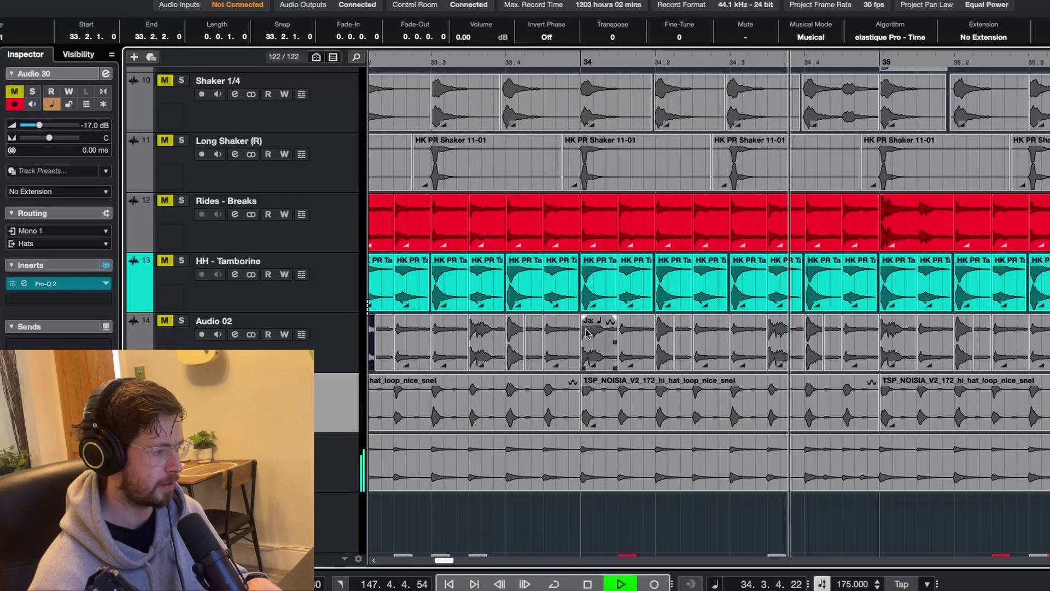
{"action": "key", "text": "space"}
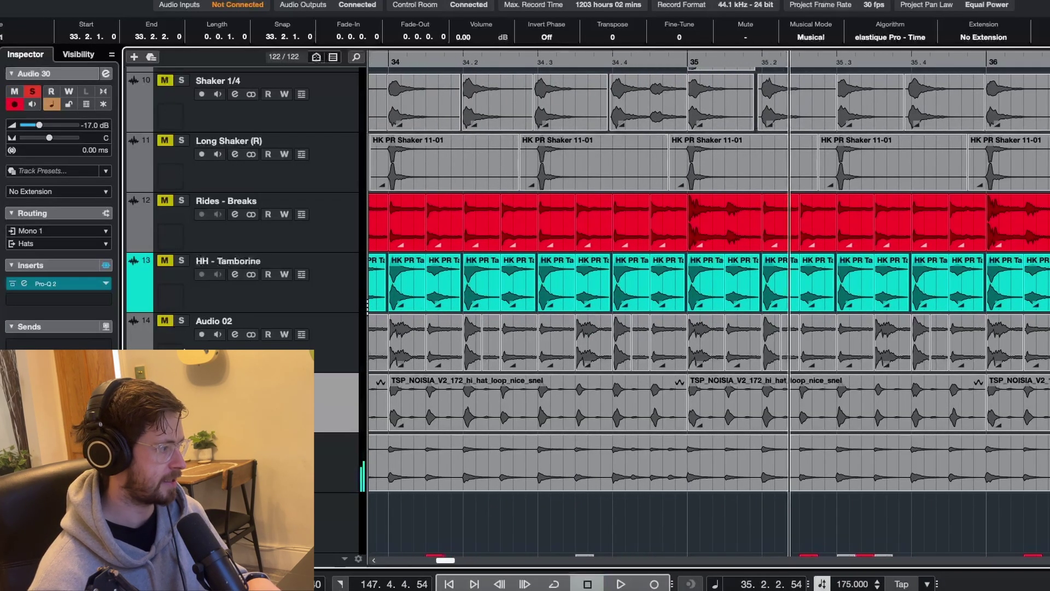
{"action": "left_click", "coordinate": [183, 307]}
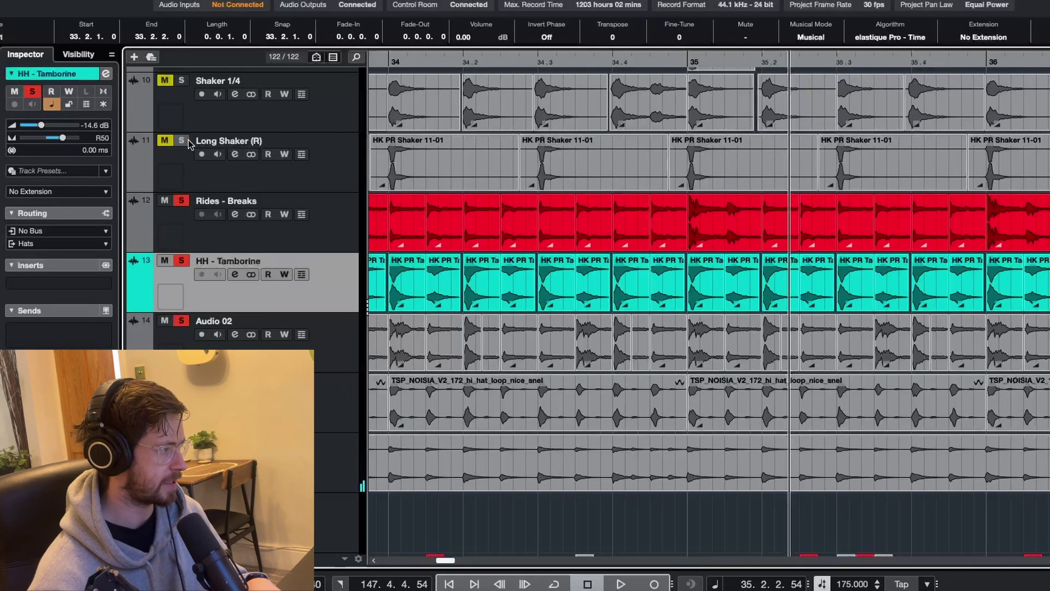
{"action": "scroll", "coordinate": [619, 307], "scroll_direction": "right", "scroll_amount": 2}
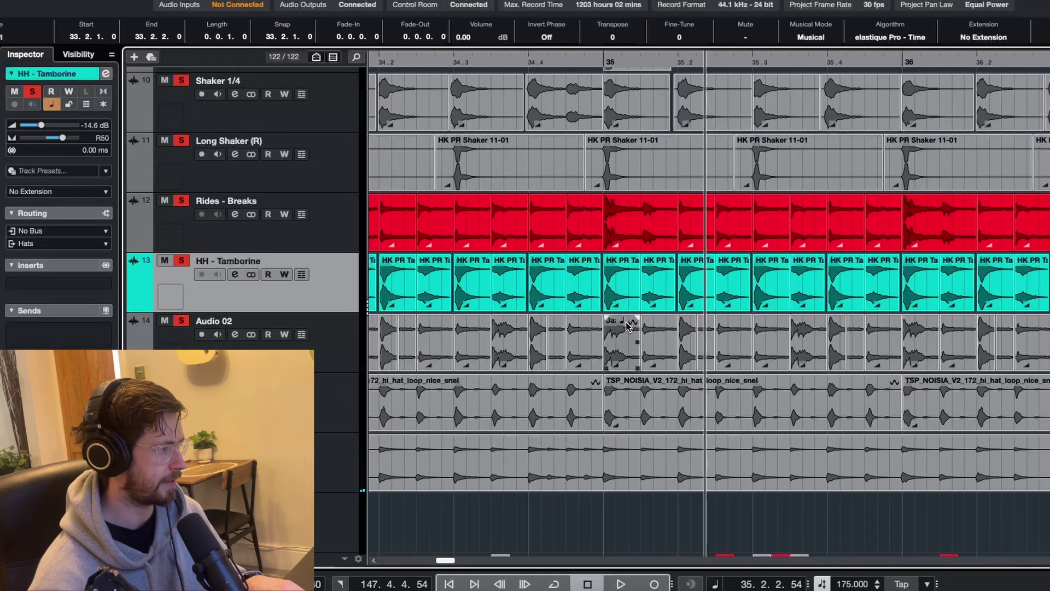
{"action": "scroll", "coordinate": [624, 317], "scroll_direction": "left", "scroll_amount": 10}
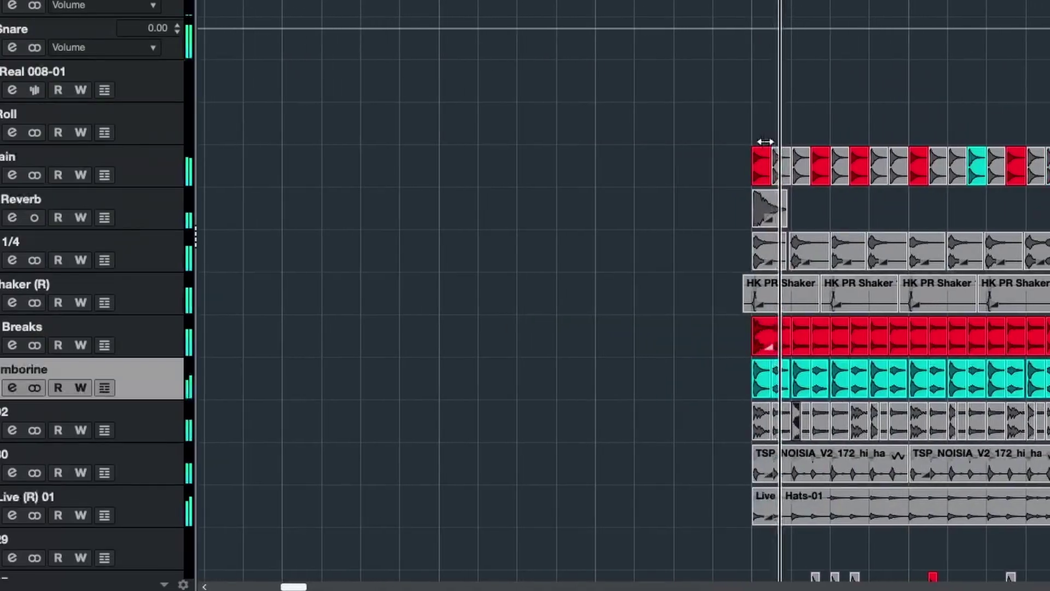
Solo the Audio 07 percussion track and play it alone from just before bar 33
{"action": "scroll", "coordinate": [764, 142], "scroll_direction": "down", "scroll_amount": 1}
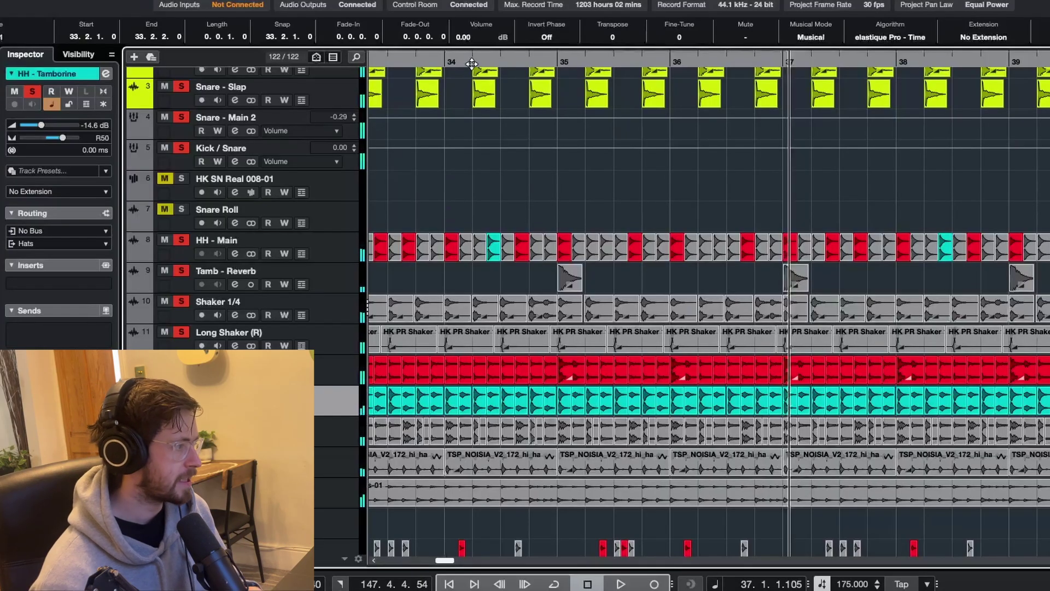
{"action": "left_click_drag", "start_coordinate": [410, 64], "coordinate": [462, 86]}
{"action": "scroll", "coordinate": [553, 175], "scroll_direction": "down", "scroll_amount": 5}
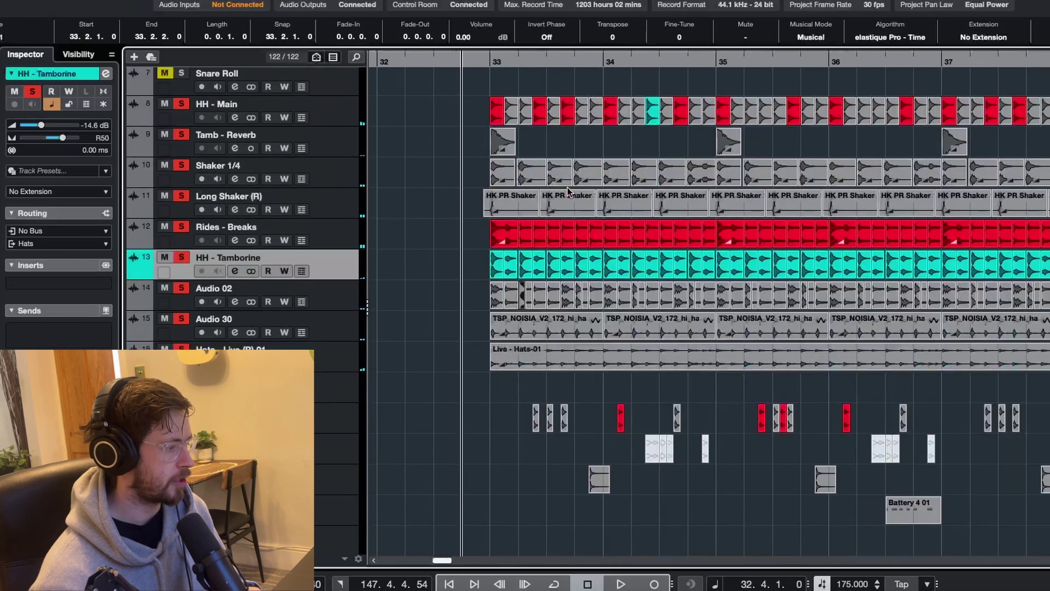
{"action": "scroll", "coordinate": [489, 362], "scroll_direction": "up", "scroll_amount": 6}
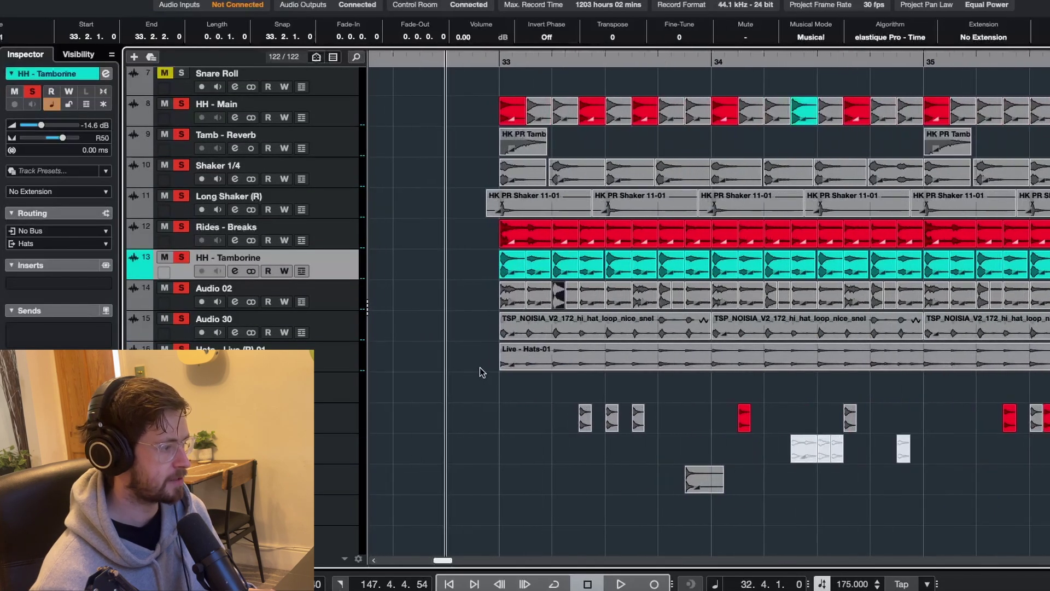
{"action": "scroll", "coordinate": [482, 372], "scroll_direction": "up", "scroll_amount": 1}
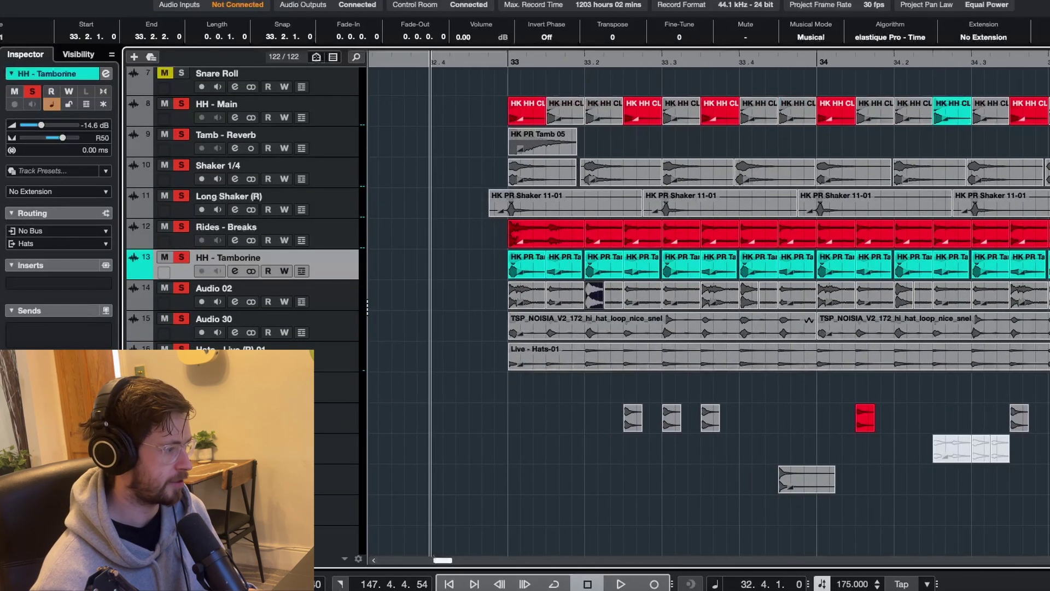
{"action": "left_click", "coordinate": [336, 418]}
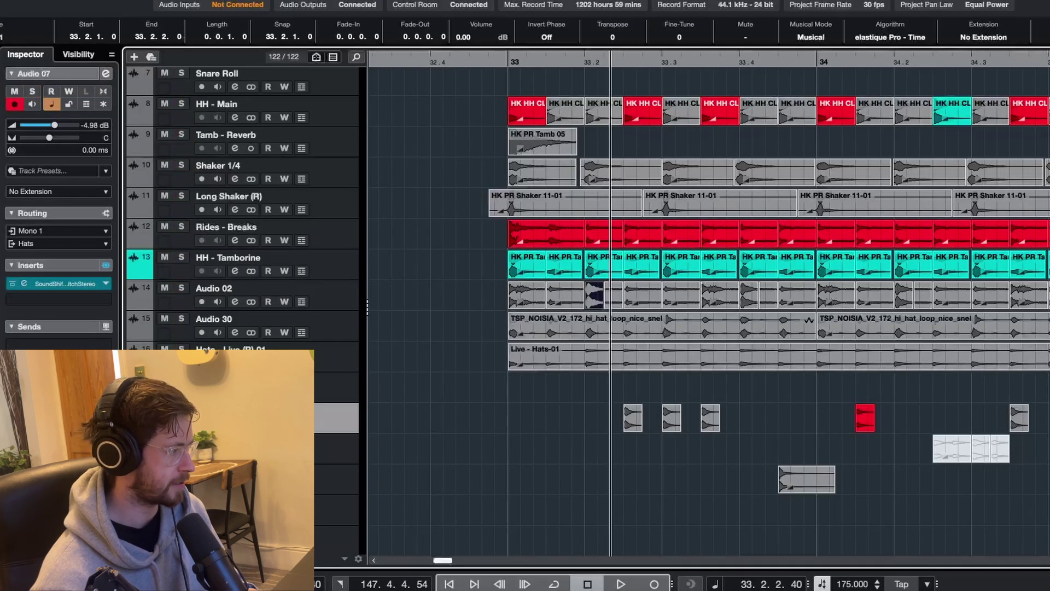
{"action": "key", "text": "s"}
{"action": "key", "text": "space"}
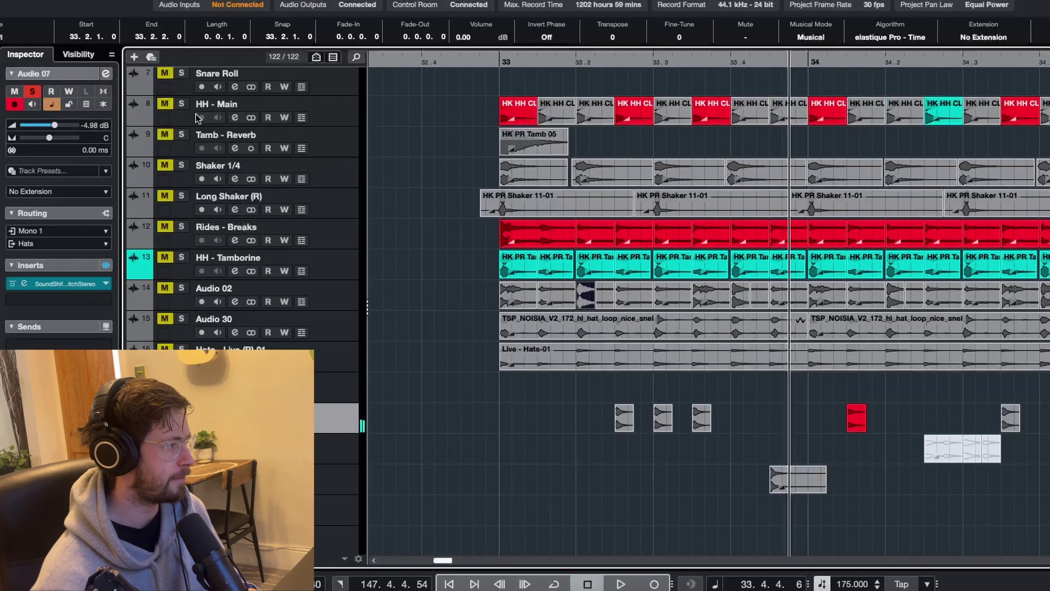
Replay the soloed Audio 07 track from bar 32.4 through to bar 36
{"action": "scroll", "coordinate": [516, 224], "scroll_direction": "up", "scroll_amount": 5}
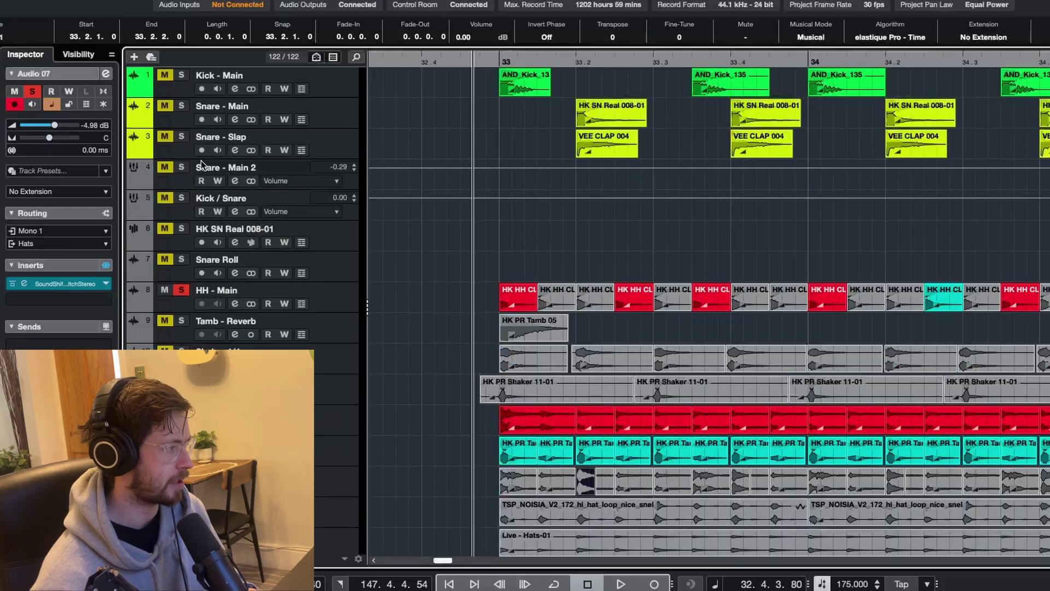
{"action": "scroll", "coordinate": [583, 264], "scroll_direction": "down", "scroll_amount": 10}
{"action": "scroll", "coordinate": [595, 264], "scroll_direction": "up", "scroll_amount": 5}
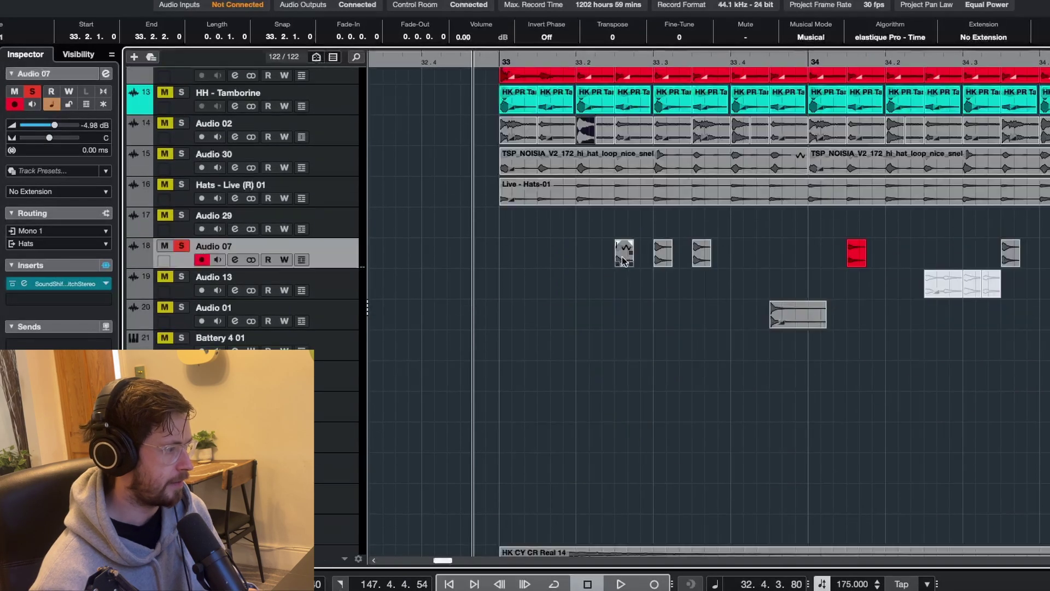
{"action": "scroll", "coordinate": [616, 264], "scroll_direction": "up", "scroll_amount": 2}
{"action": "scroll", "coordinate": [613, 264], "scroll_direction": "down", "scroll_amount": 1}
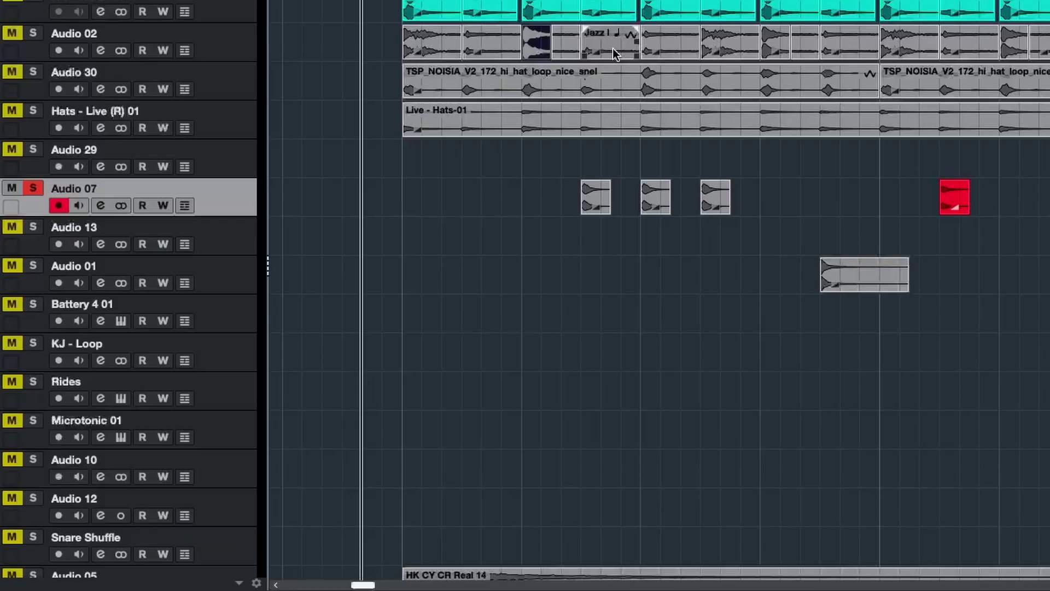
{"action": "key", "text": "space"}
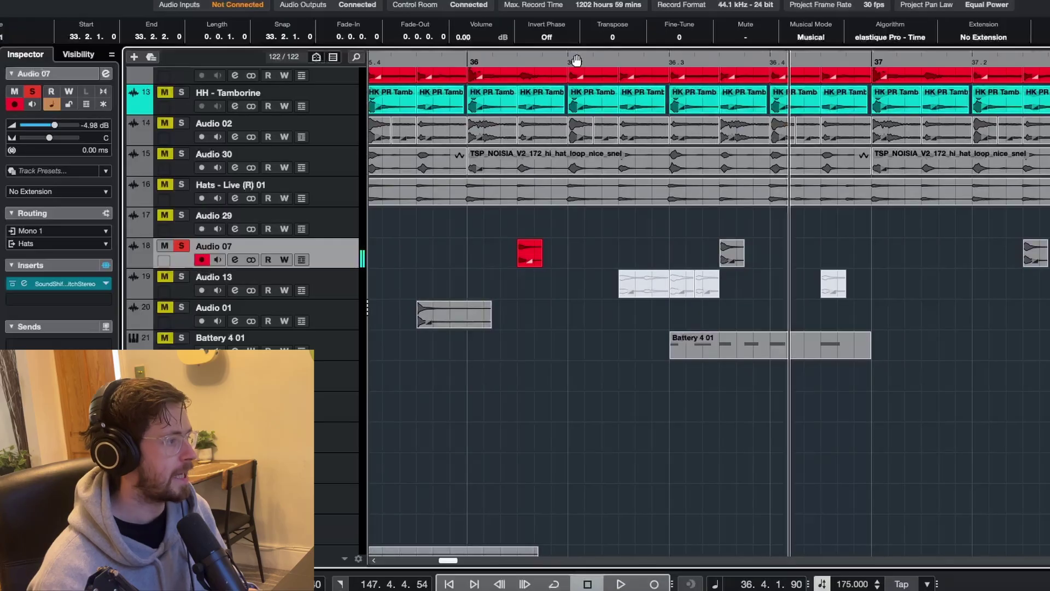
Set the quantize value to 1/16 and play the soloed Audio 07 hits from just after the start of bar 35
{"action": "left_click_drag", "start_coordinate": [448, 70], "coordinate": [562, 66]}
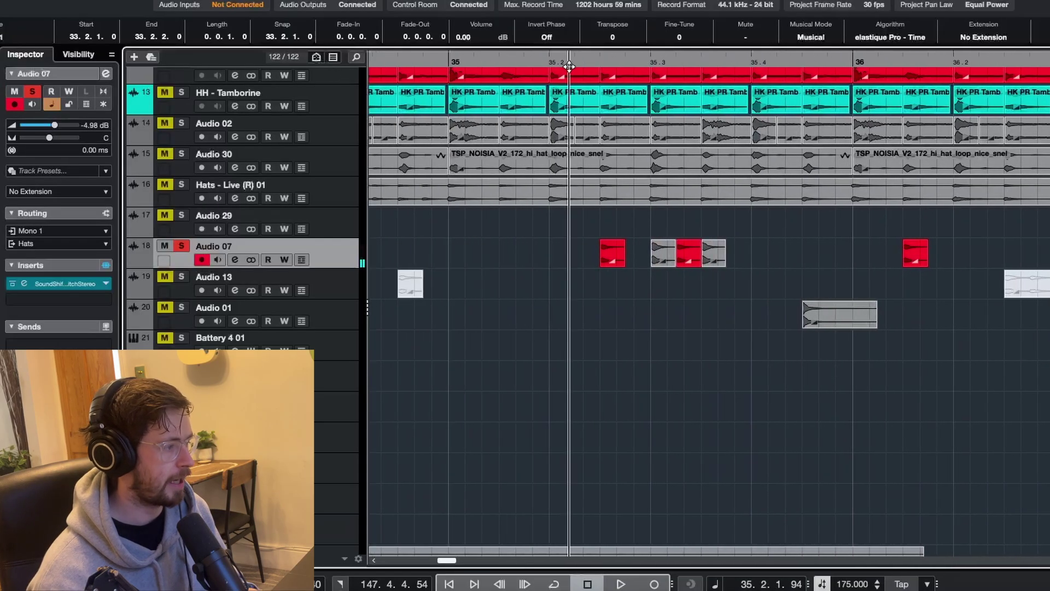
{"action": "left_click", "coordinate": [931, 6]}
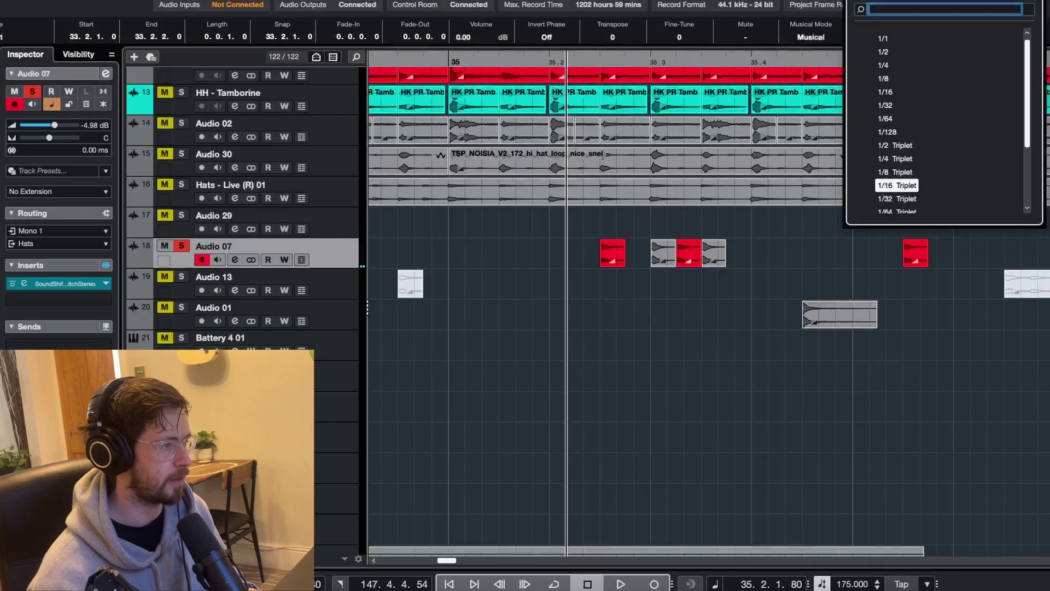
{"action": "left_click", "coordinate": [885, 92]}
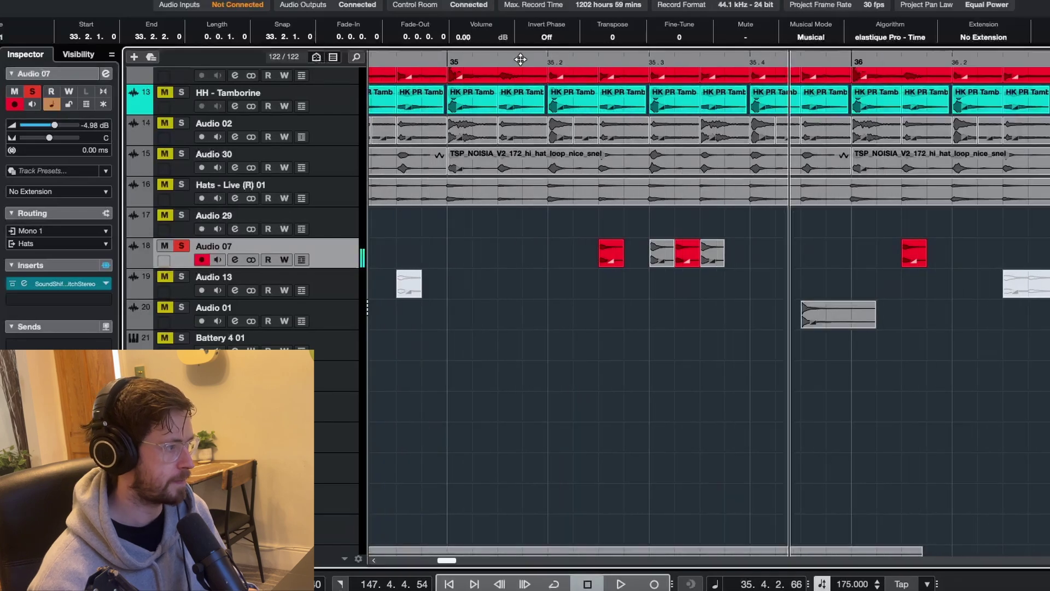
{"action": "key", "text": "space"}
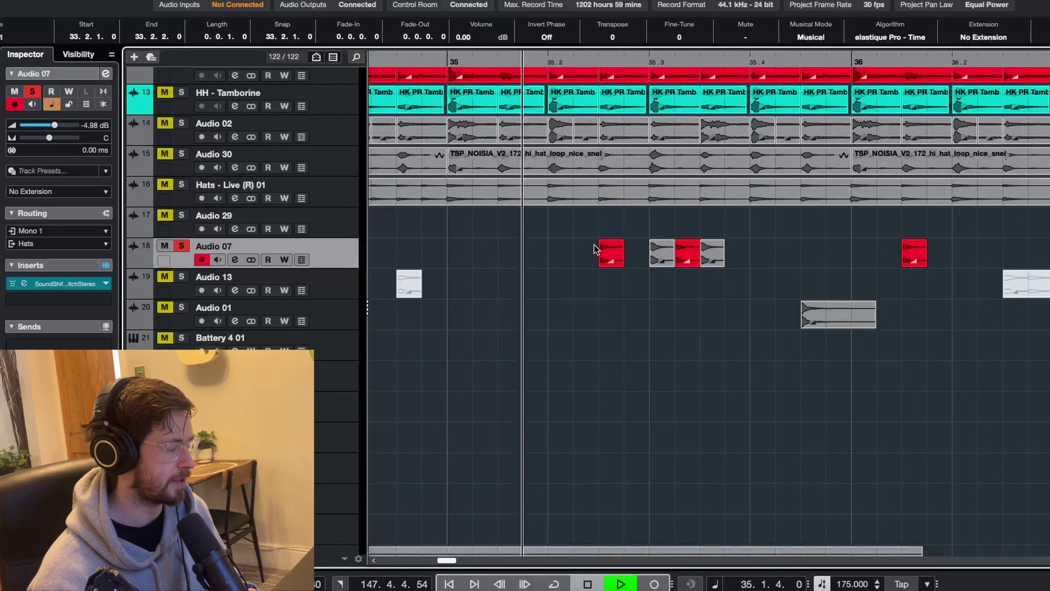
{"action": "key", "text": "space"}
Solo the Audio 01 track alongside Audio 07 and play both together from just before bar 33
{"action": "scroll", "coordinate": [571, 267], "scroll_direction": "down", "scroll_amount": 2}
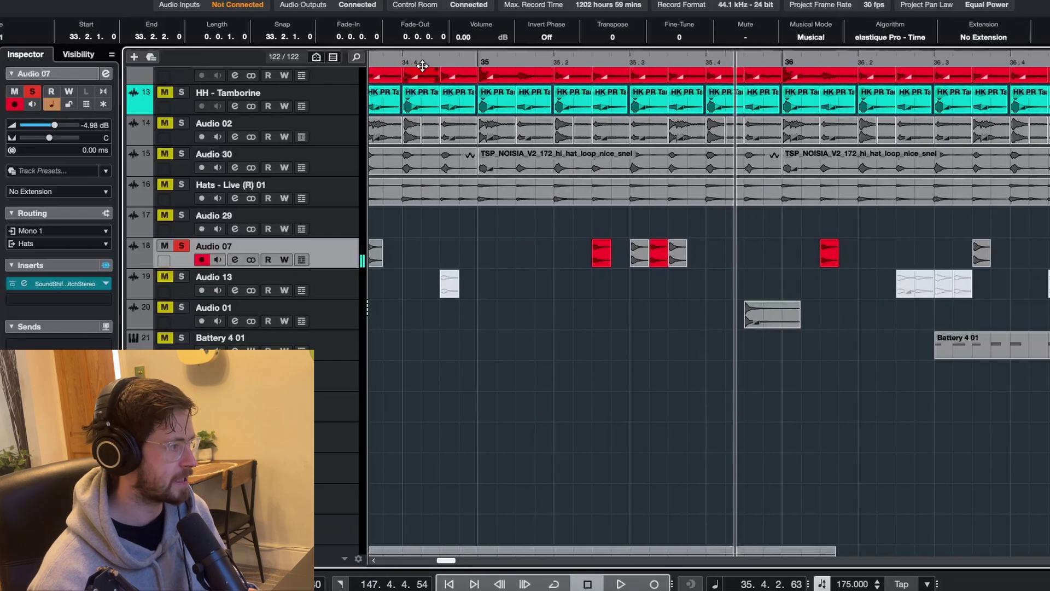
{"action": "left_click_drag", "start_coordinate": [410, 56], "coordinate": [556, 66]}
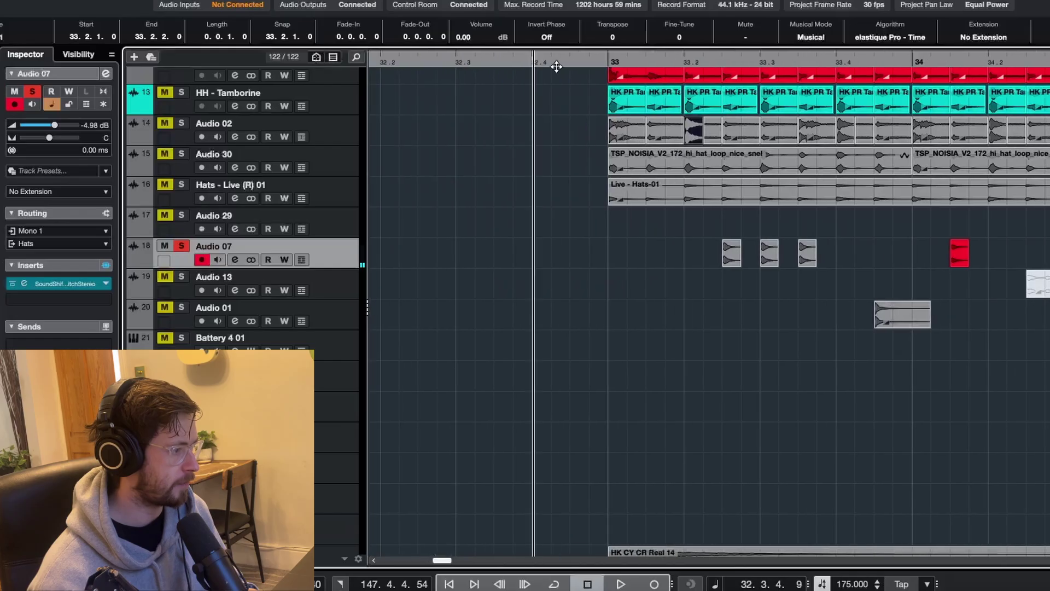
{"action": "left_click", "coordinate": [218, 310]}
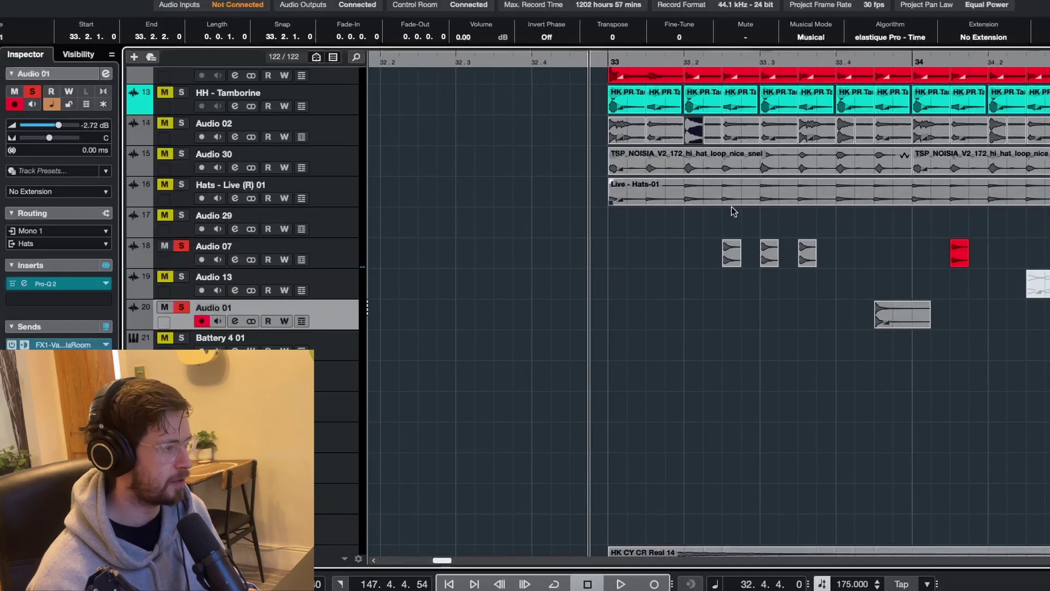
{"action": "key", "text": "space"}
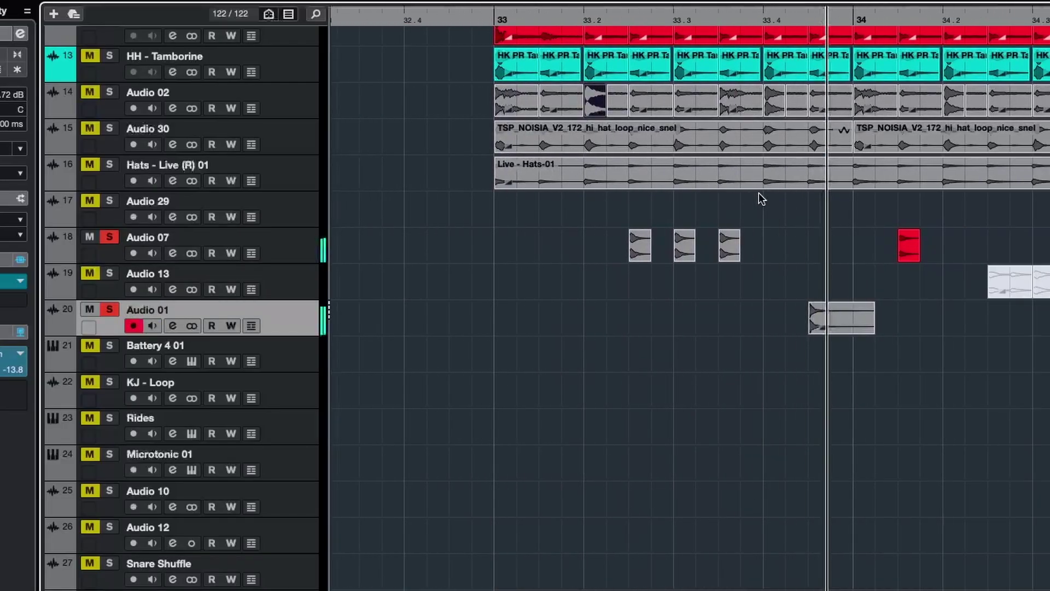
{"action": "key", "text": "g"}
{"action": "scroll", "coordinate": [809, 228], "scroll_direction": "down", "scroll_amount": 1}
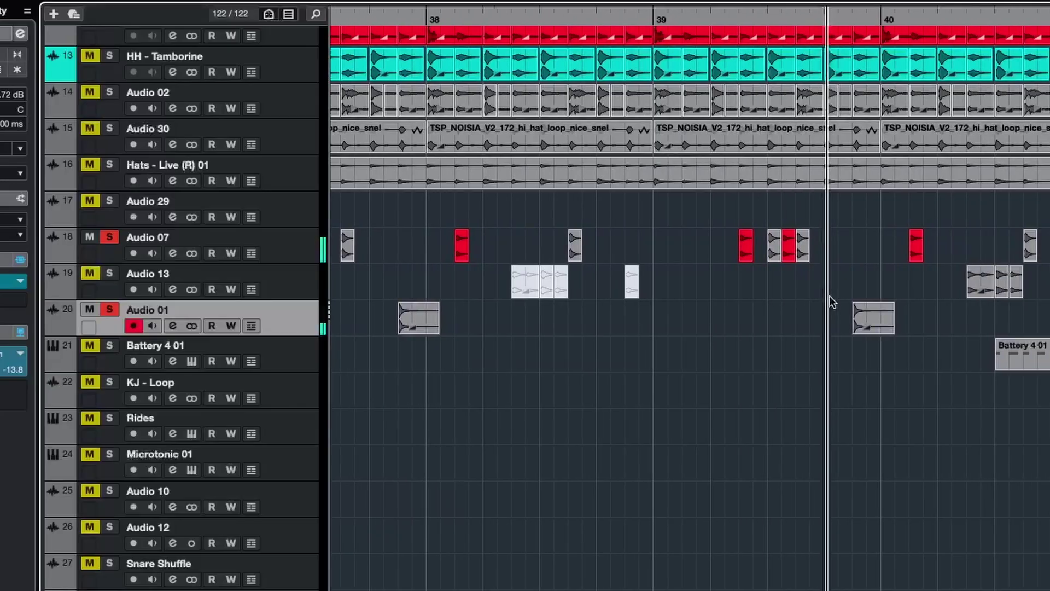
{"action": "key", "text": "space"}
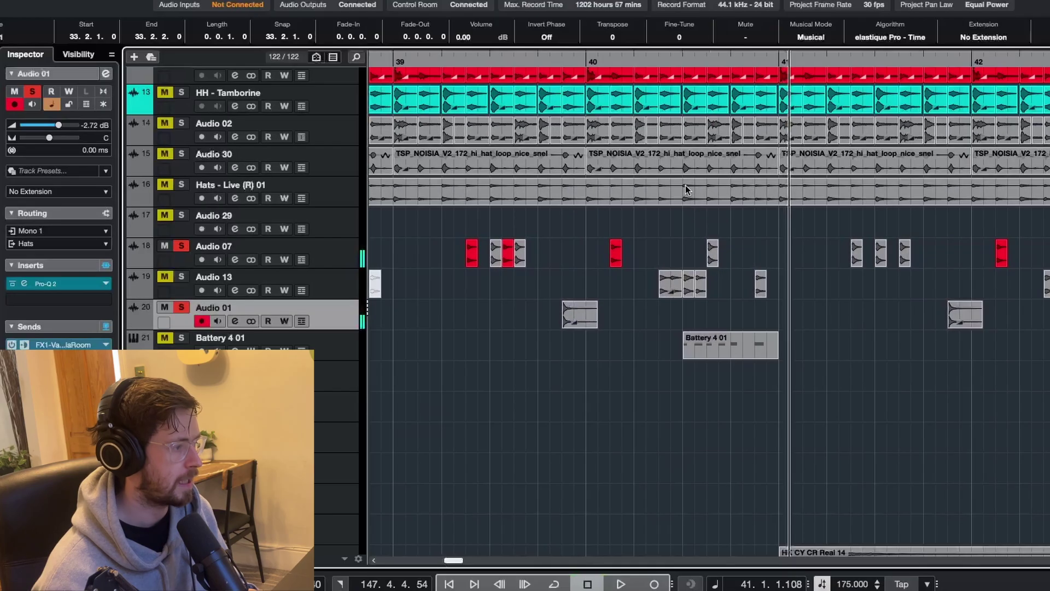
Add the Battery 4 01 track to the soloed Audio 07 and Audio 01 tracks and play its part around bar 36
{"action": "scroll", "coordinate": [669, 243], "scroll_direction": "up", "scroll_amount": 3}
{"action": "left_click", "coordinate": [660, 60]}
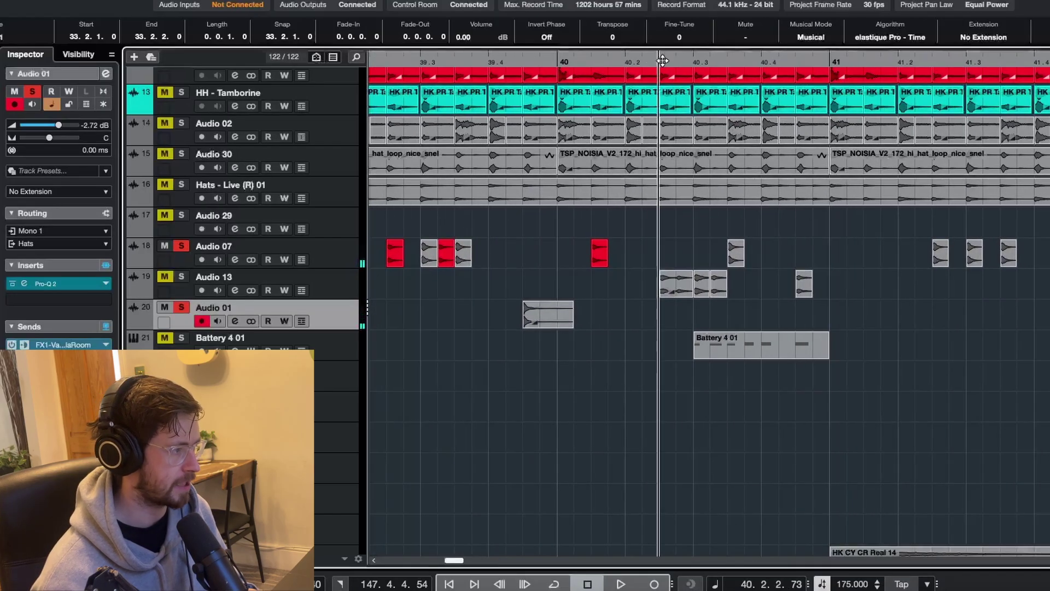
{"action": "scroll", "coordinate": [670, 169], "scroll_direction": "down", "scroll_amount": 3}
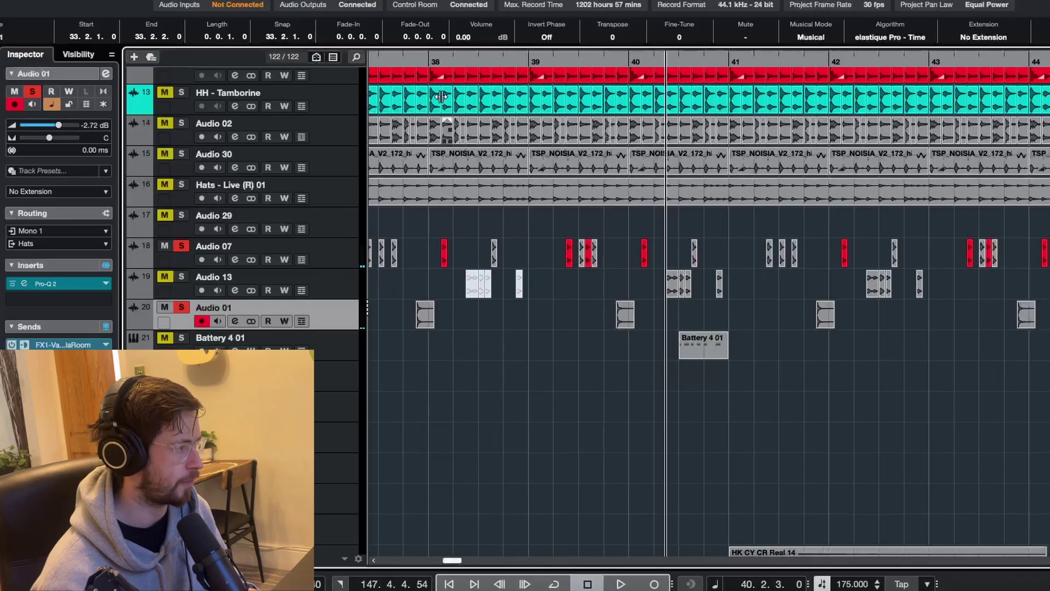
{"action": "left_click_drag", "start_coordinate": [446, 59], "coordinate": [183, 307]}
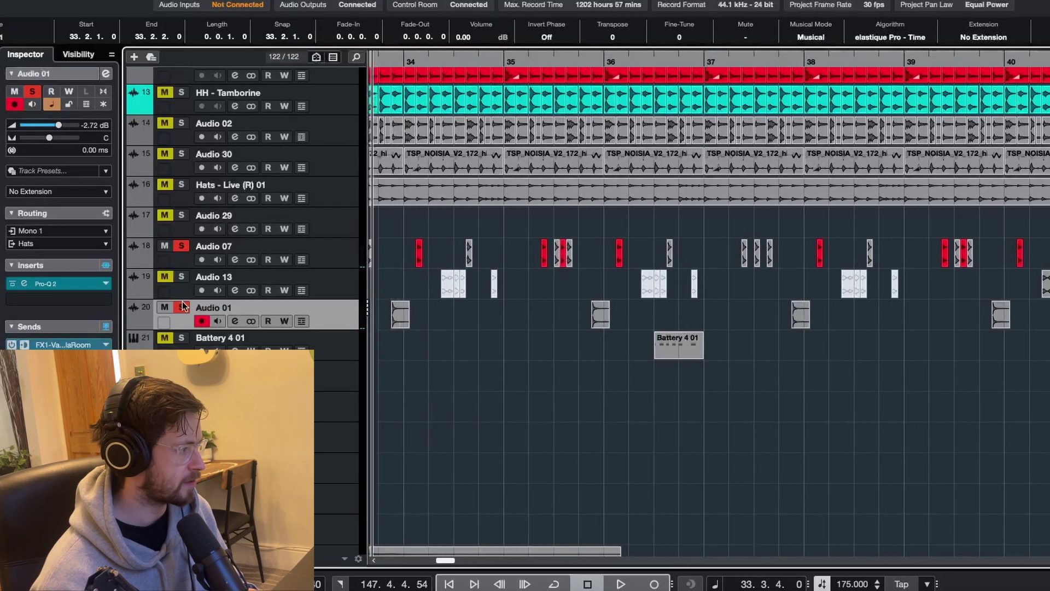
{"action": "left_click", "coordinate": [218, 339]}
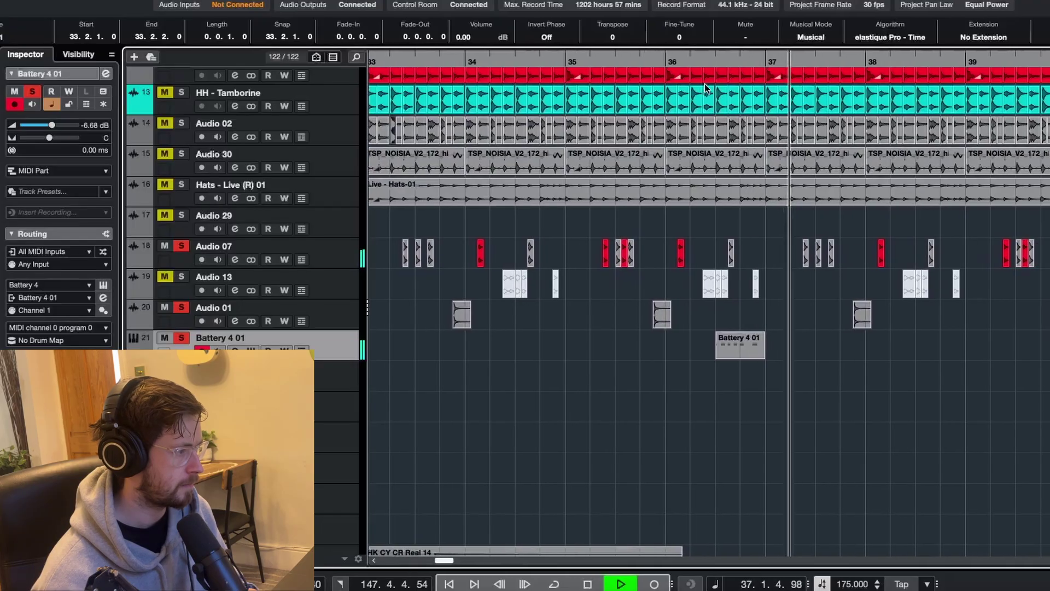
{"action": "left_click", "coordinate": [667, 62]}
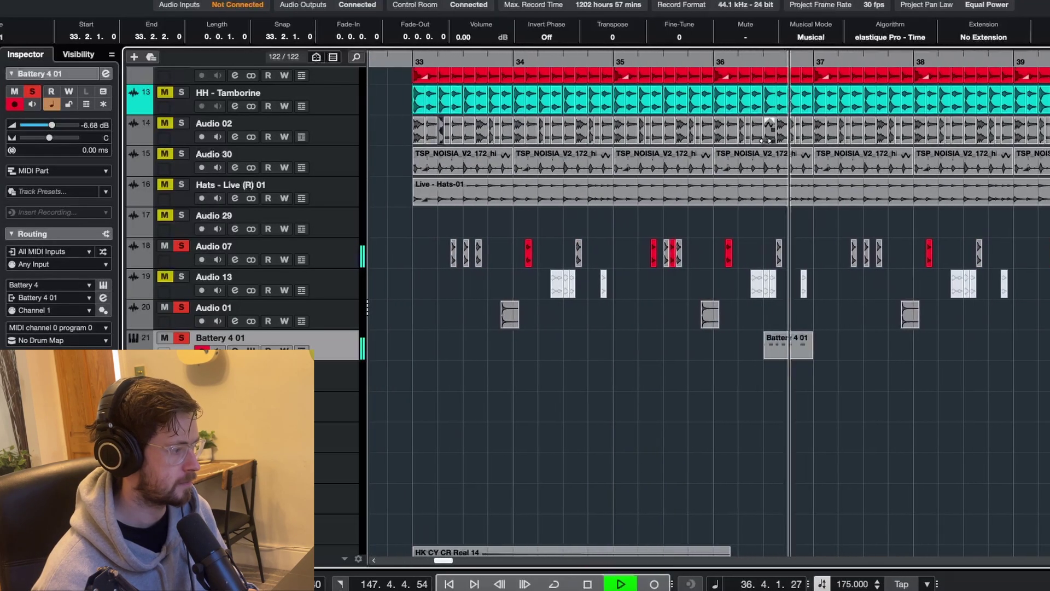
{"action": "key", "text": "space"}
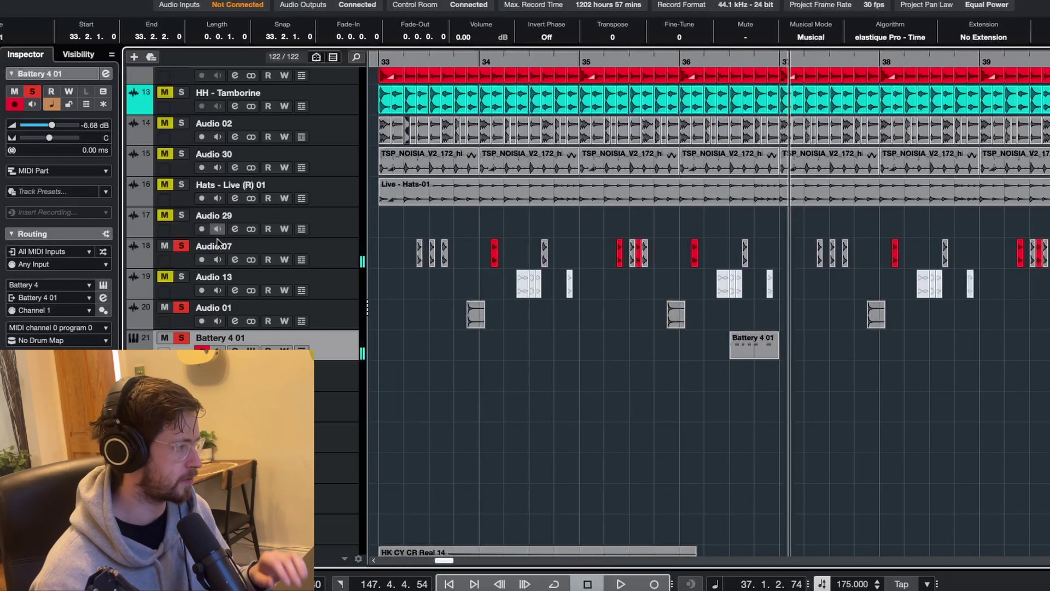
Unsolo Battery 4 01, solo the kick, snare and HH - Main tracks, and set the playback position to bar 32.4
{"action": "left_click", "coordinate": [184, 337]}
{"action": "scroll", "coordinate": [581, 294], "scroll_direction": "up", "scroll_amount": 5}
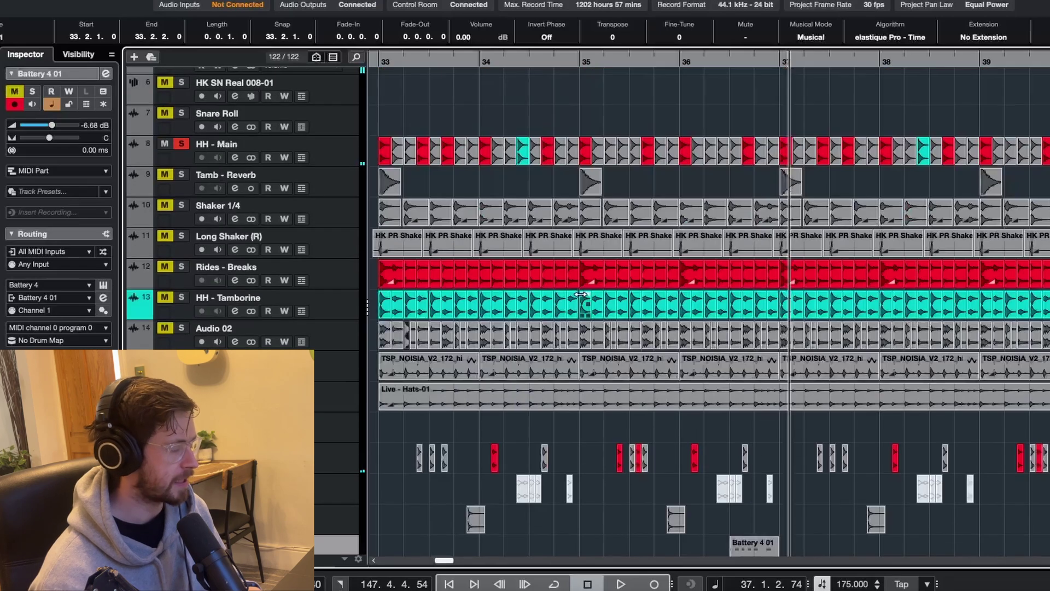
{"action": "scroll", "coordinate": [582, 298], "scroll_direction": "up", "scroll_amount": 4}
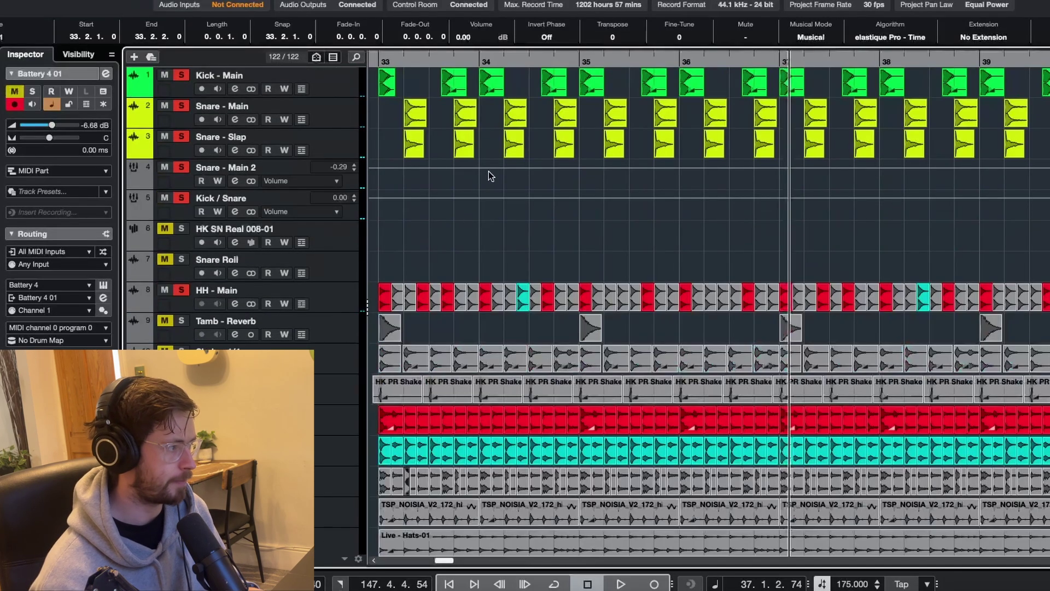
{"action": "left_click_drag", "start_coordinate": [372, 62], "coordinate": [363, 65]}
{"action": "left_click", "coordinate": [424, 62]}
Examine how the hat, shaker, ride and percussion events layer across the arrangement, and play it from around bar 33
{"action": "scroll", "coordinate": [472, 188], "scroll_direction": "down", "scroll_amount": 1}
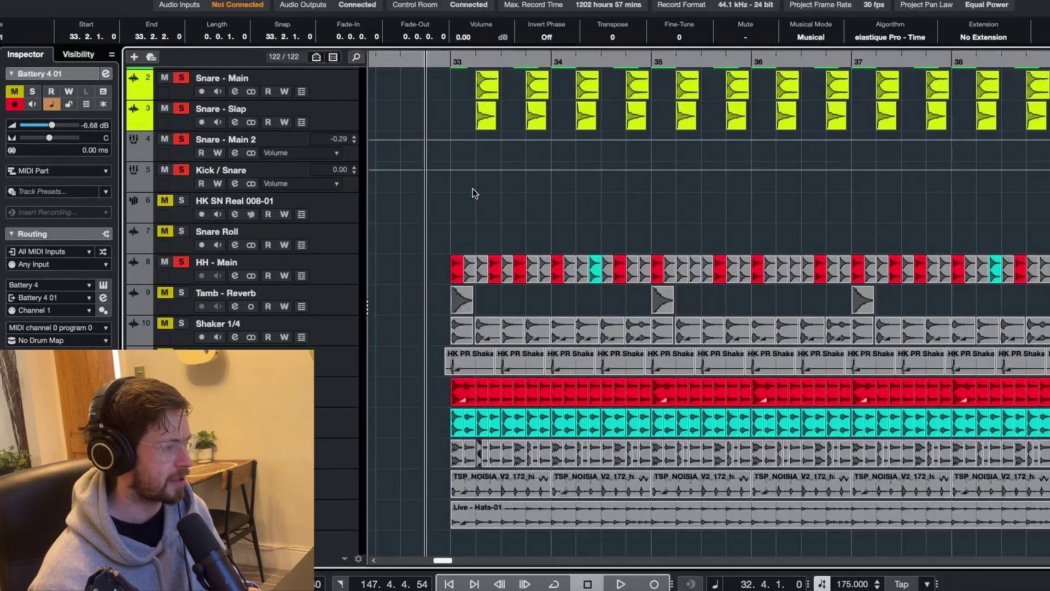
{"action": "scroll", "coordinate": [472, 189], "scroll_direction": "up", "scroll_amount": 1}
{"action": "scroll", "coordinate": [472, 188], "scroll_direction": "down", "scroll_amount": 2}
{"action": "scroll", "coordinate": [473, 193], "scroll_direction": "down", "scroll_amount": 1}
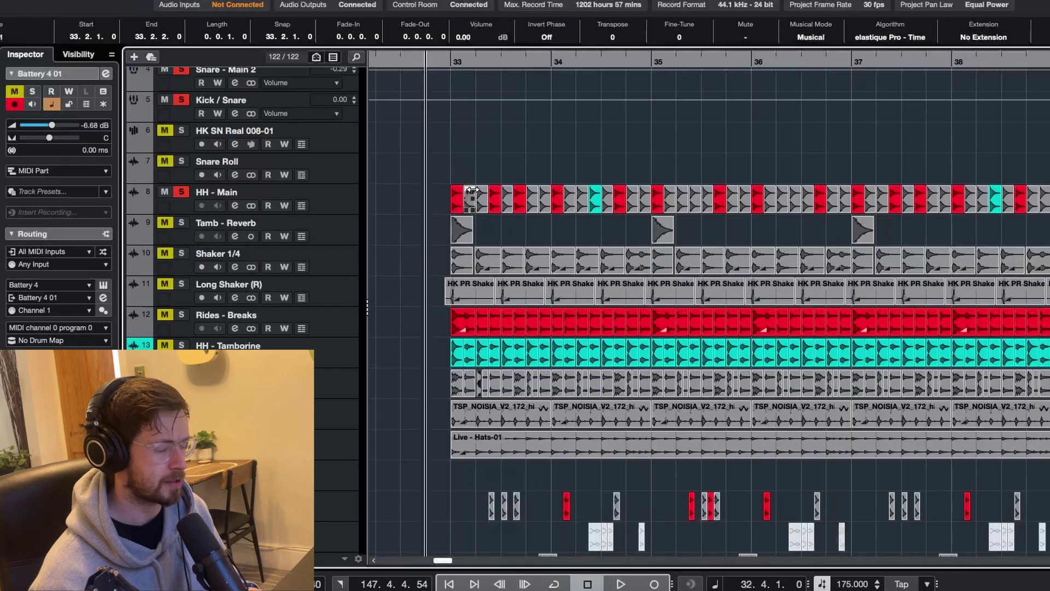
{"action": "scroll", "coordinate": [472, 191], "scroll_direction": "down", "scroll_amount": 5}
{"action": "scroll", "coordinate": [500, 370], "scroll_direction": "up", "scroll_amount": 3, "text": "ctrl"}
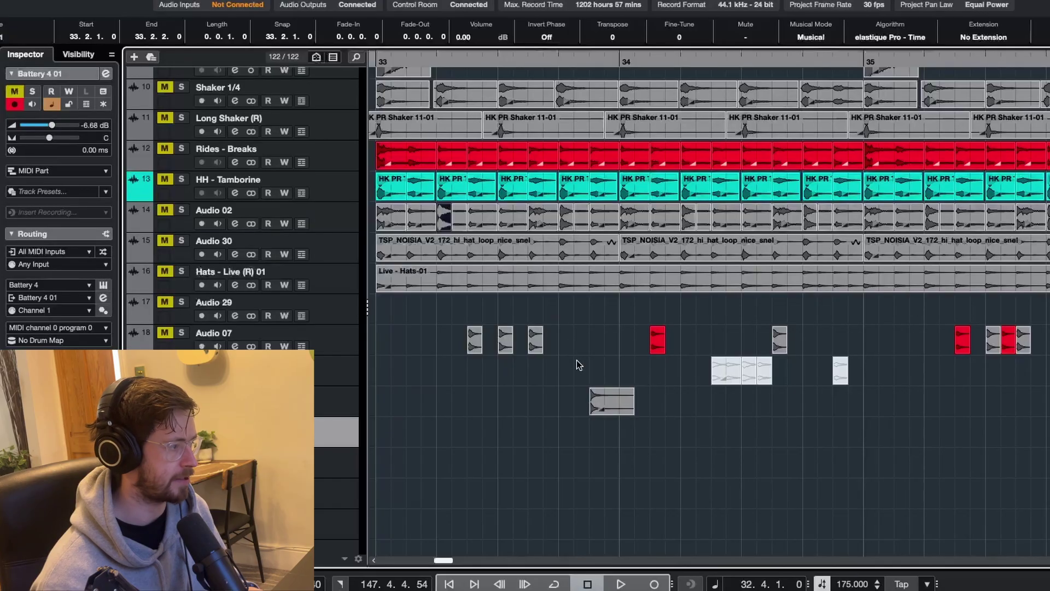
{"action": "scroll", "coordinate": [576, 360], "scroll_direction": "down", "scroll_amount": 3, "text": "ctrl"}
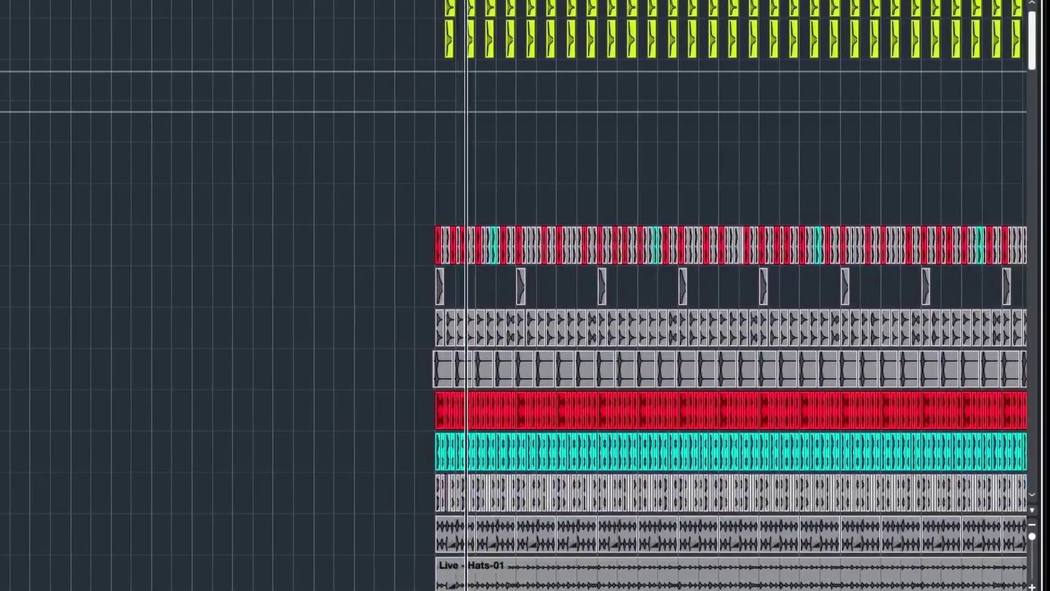
{"action": "key", "text": "shift+g"}
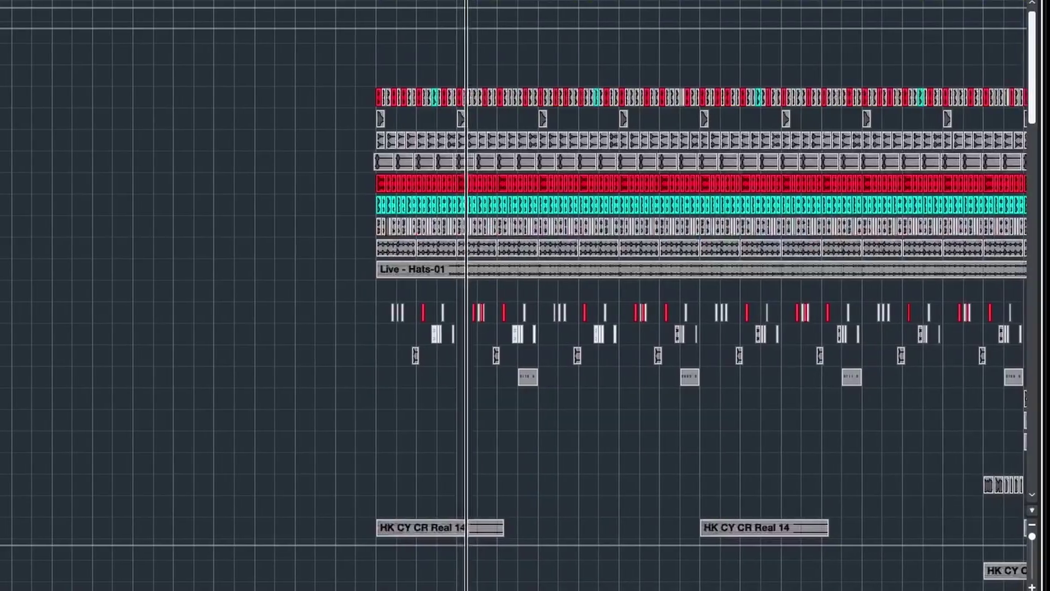